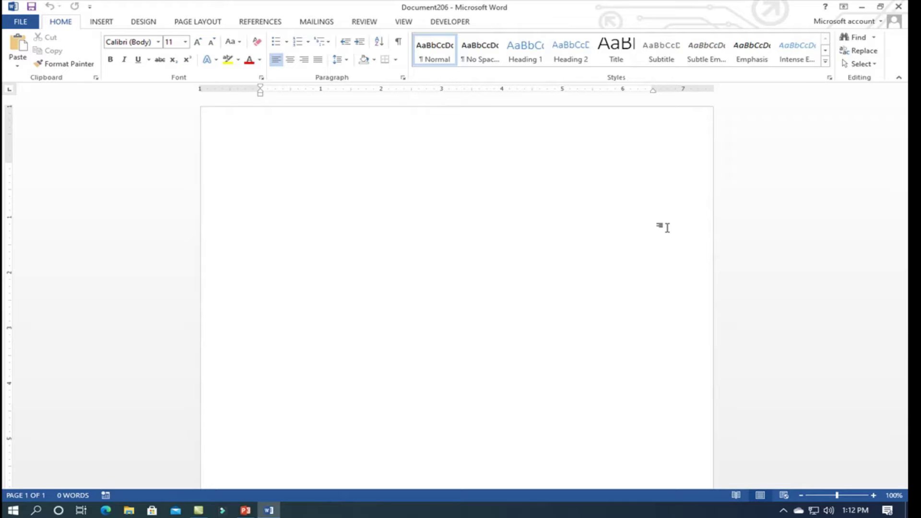
Step: Enter the heading "Menimbang:", format it in Times New Roman size 12, and add a new line below it
{"action": "type", "text": "Menimbang:"}
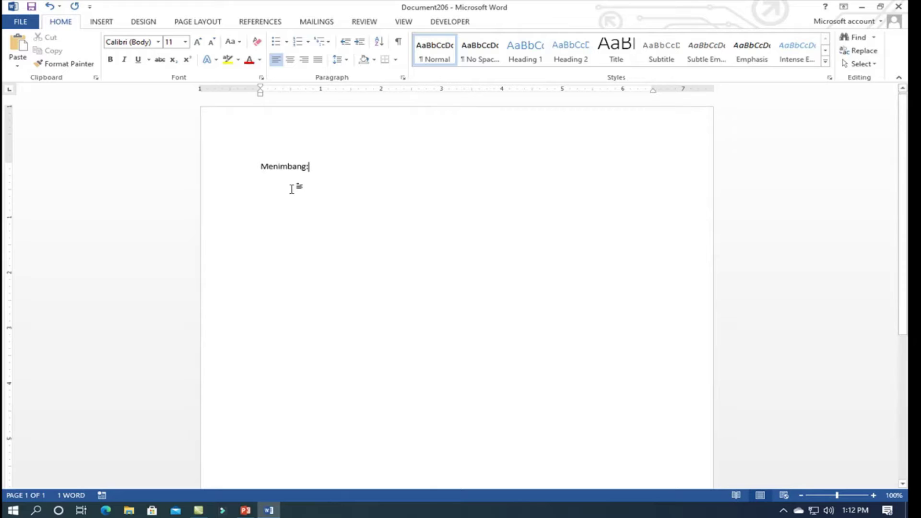
{"action": "left_click", "coordinate": [241, 167]}
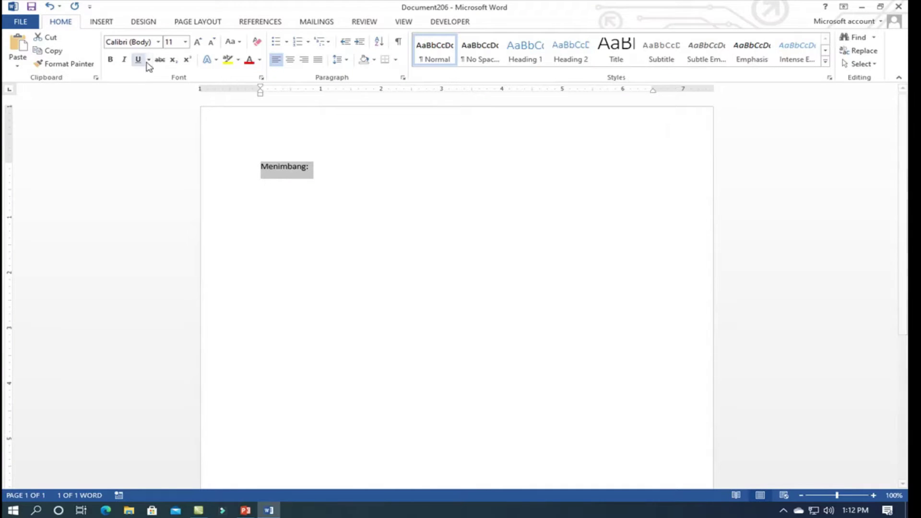
{"action": "left_click", "coordinate": [158, 42]}
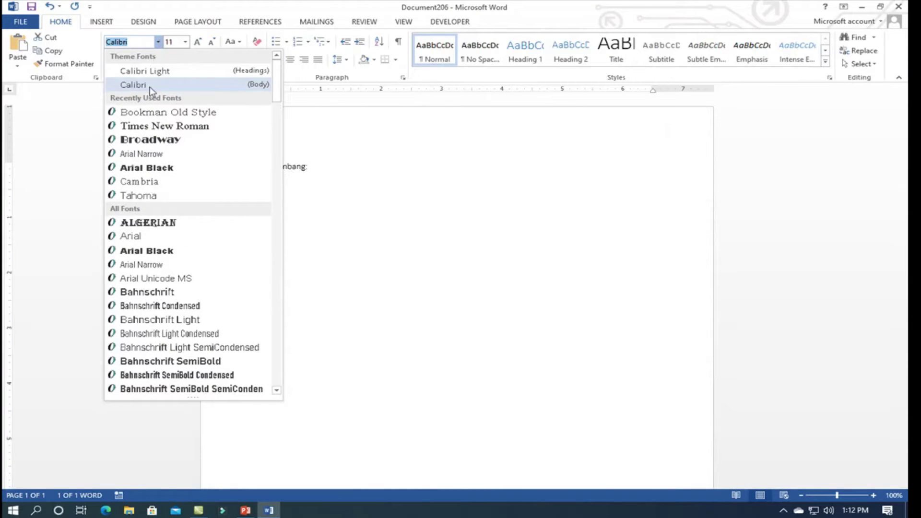
{"action": "left_click", "coordinate": [159, 127]}
{"action": "left_click", "coordinate": [186, 42]}
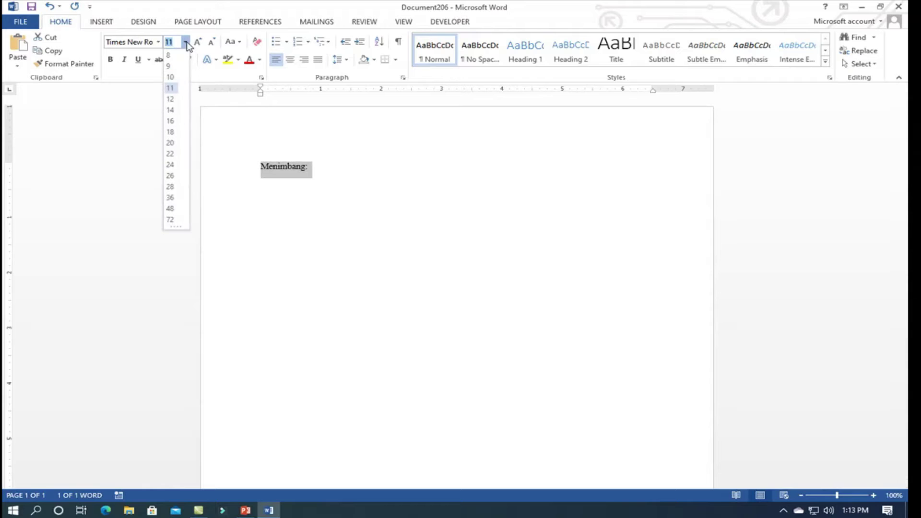
{"action": "left_click", "coordinate": [173, 101]}
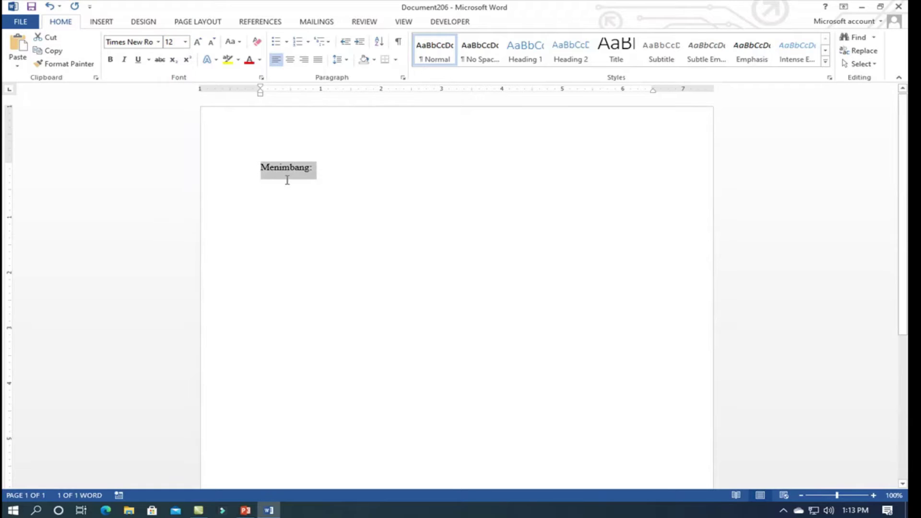
{"action": "left_click", "coordinate": [334, 164]}
{"action": "key", "text": "Return"}
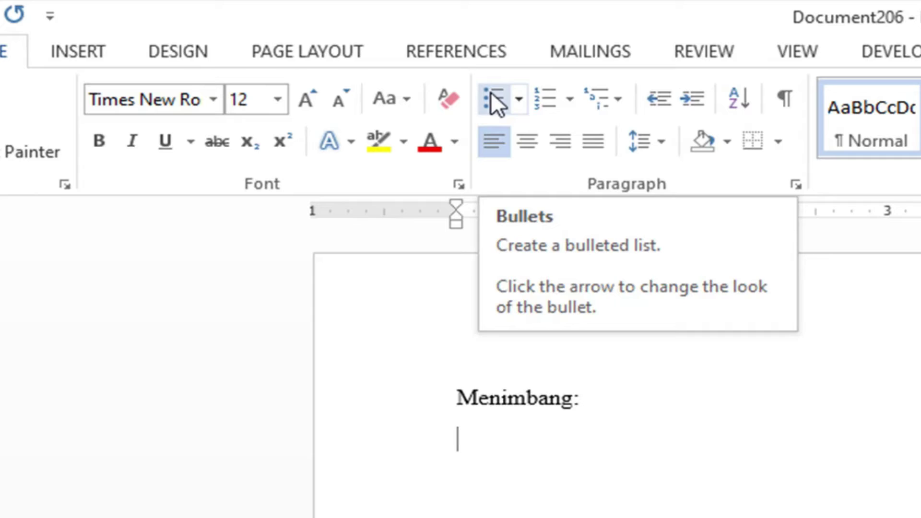
Step: Try the default bullet on the line below the heading, and examine the bullet library and symbol choices for a new bullet
{"action": "left_click", "coordinate": [491, 91]}
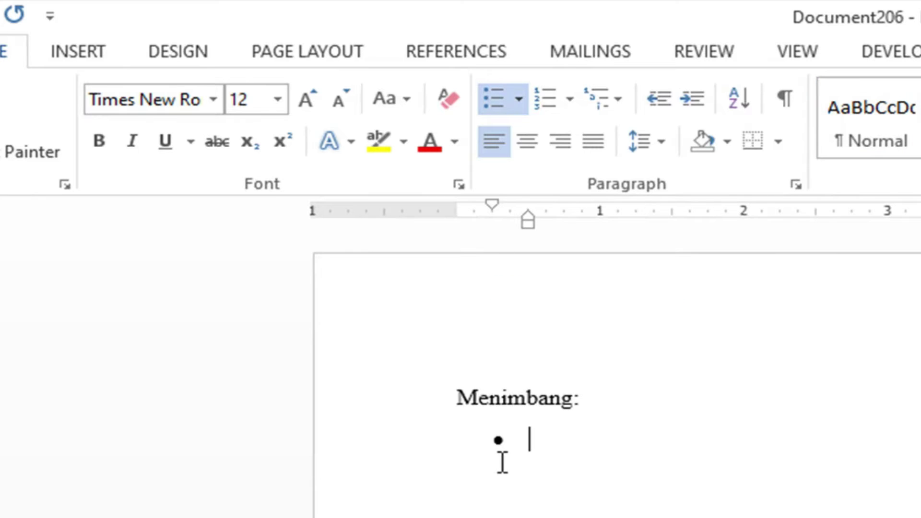
{"action": "left_click", "coordinate": [490, 100]}
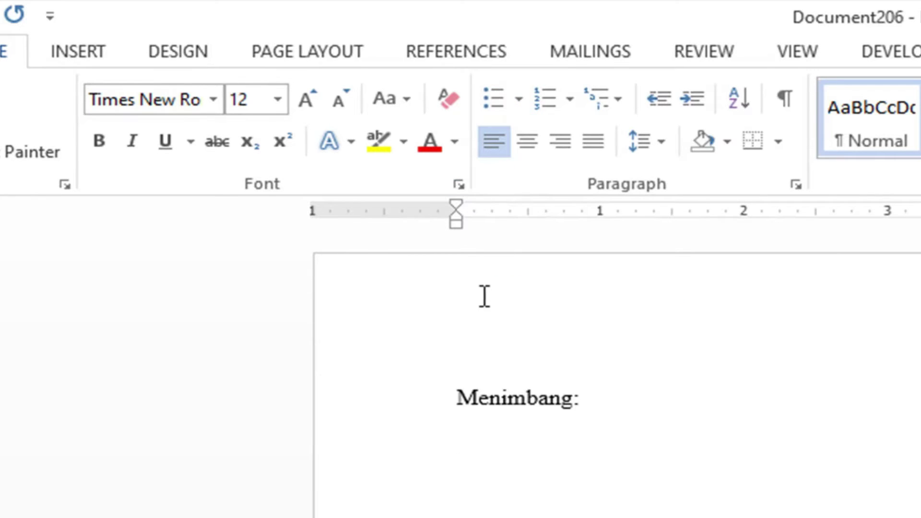
{"action": "left_click", "coordinate": [518, 100]}
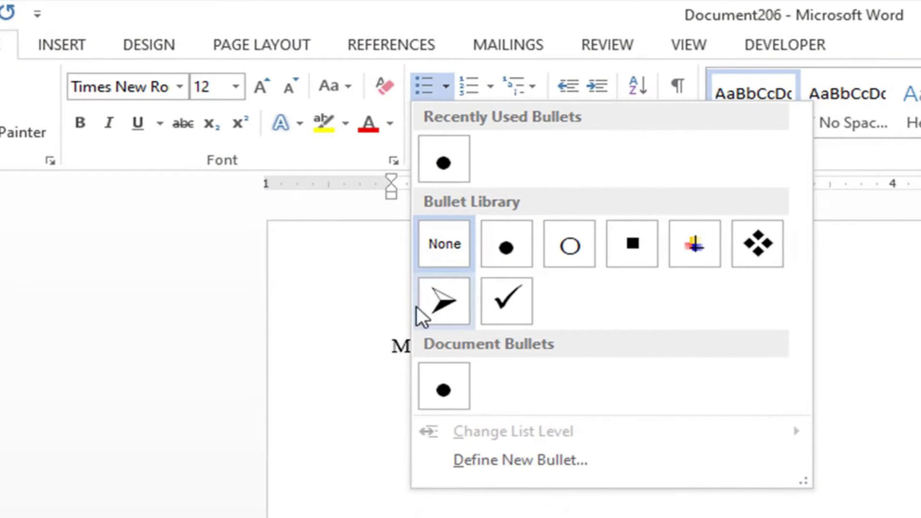
{"action": "left_click", "coordinate": [557, 462]}
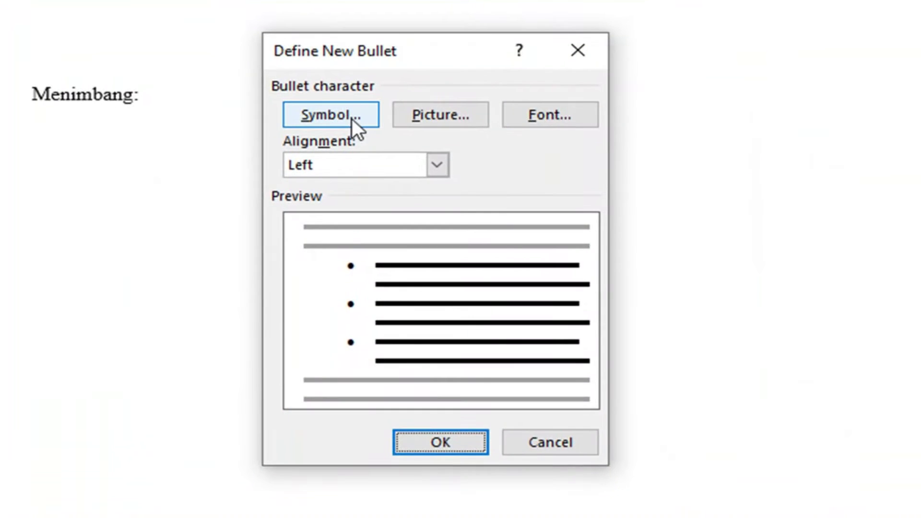
{"action": "left_click", "coordinate": [711, 369]}
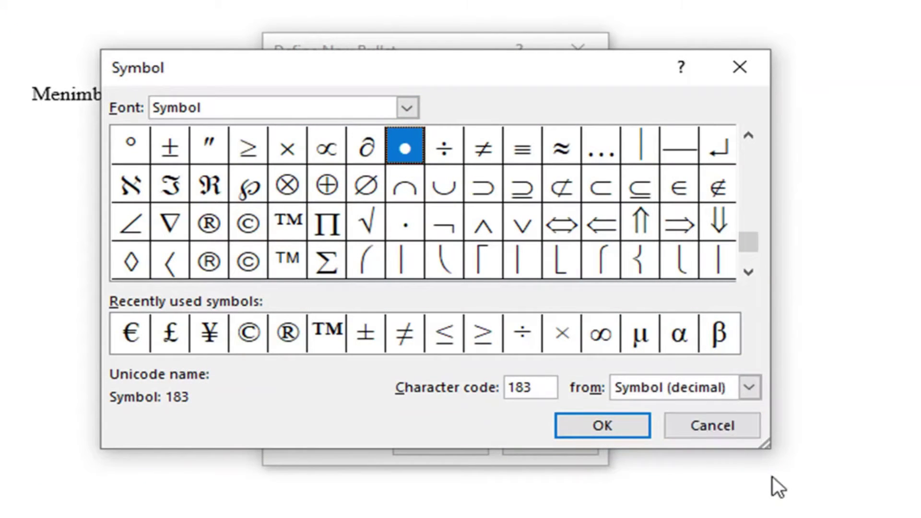
{"action": "left_click", "coordinate": [707, 431]}
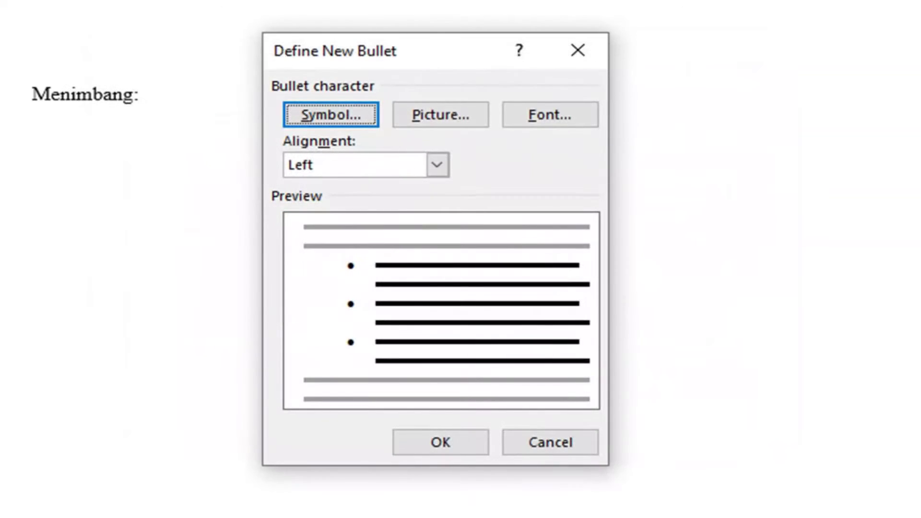
{"action": "left_click", "coordinate": [588, 48]}
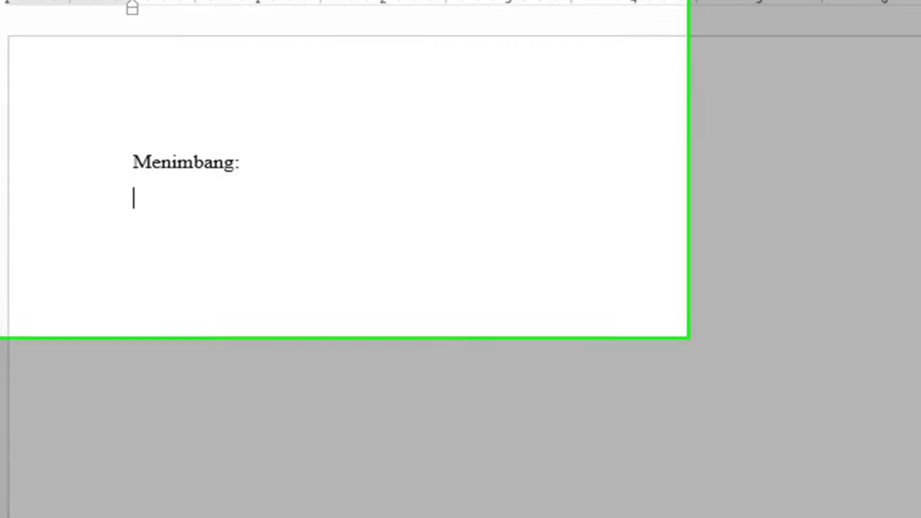
Step: Start a bulleted list below "Menimbang:" and move its bullet out to the page's left margin
{"action": "left_click", "coordinate": [435, 85]}
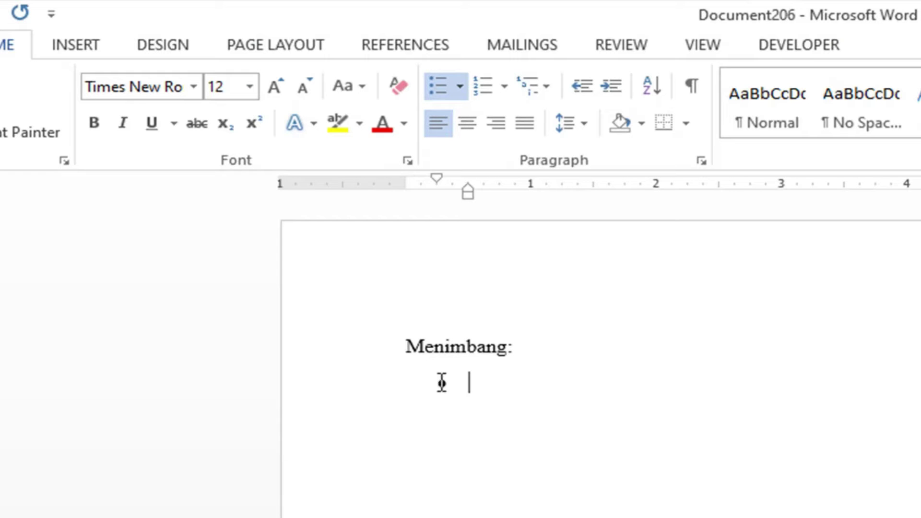
{"action": "left_click_drag", "start_coordinate": [441, 382], "coordinate": [402, 379]}
{"action": "left_click", "coordinate": [459, 383]}
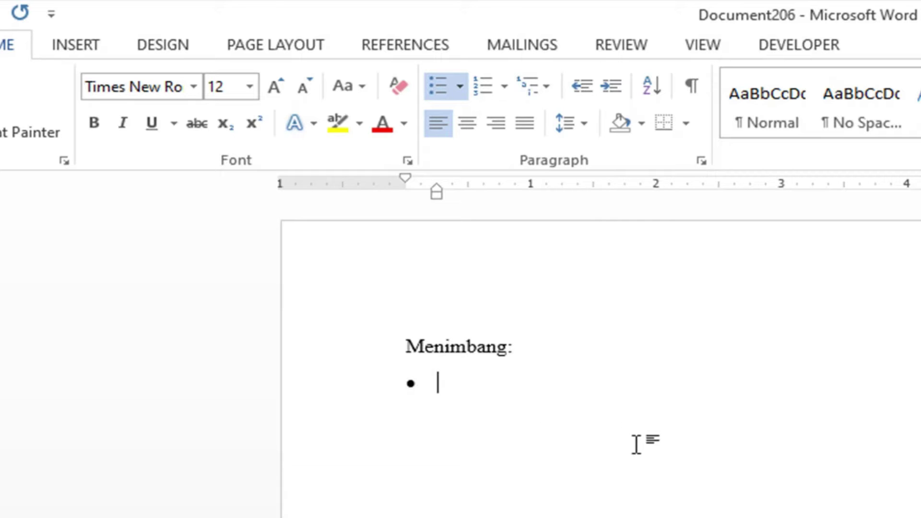
Step: Enter the first bullet item: "Bahwa untuk meningkatkan kualitas pendidikan yang sesuai dengan konsep manajemen berbasis sekolah, aka diperlukan identias yang menunjukkan nilai keunggulan lembaga pendidikan."
{"action": "type", "text": "Bahwa untuk meningkatka"}
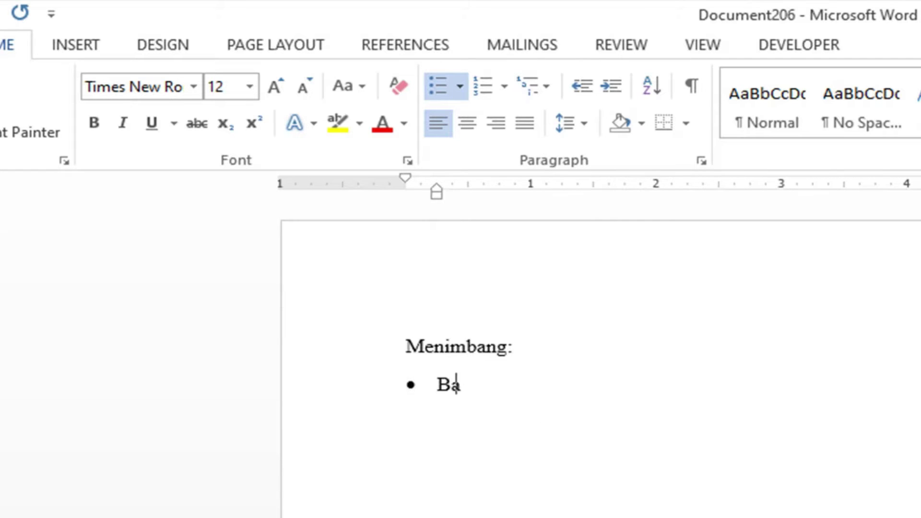
{"action": "type", "text": "n kualitas pendidikan yang sesuai dengan"}
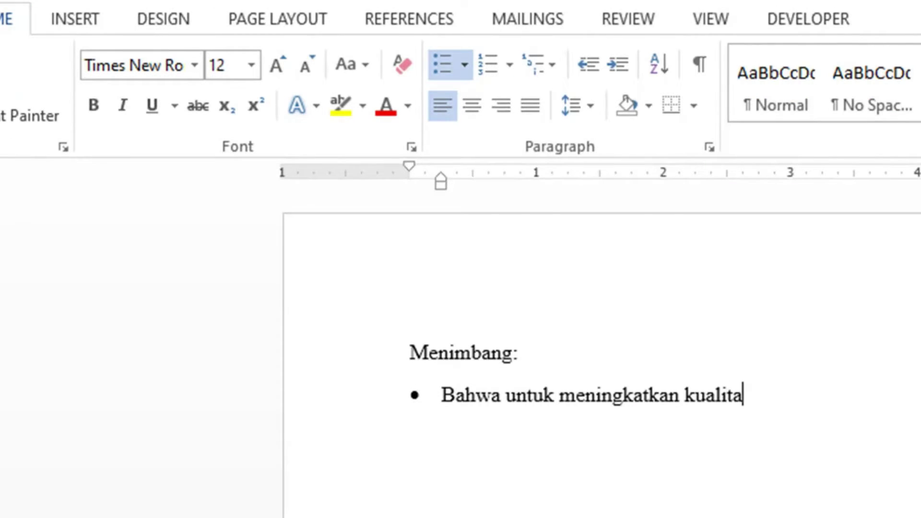
{"action": "type", "text": " konsep "}
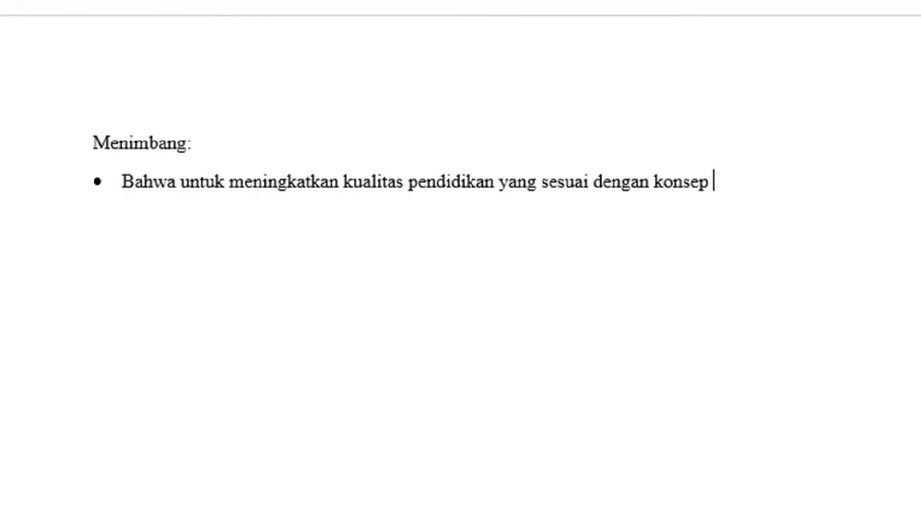
{"action": "type", "text": "manajemen berbasis sekolah, aka dip"}
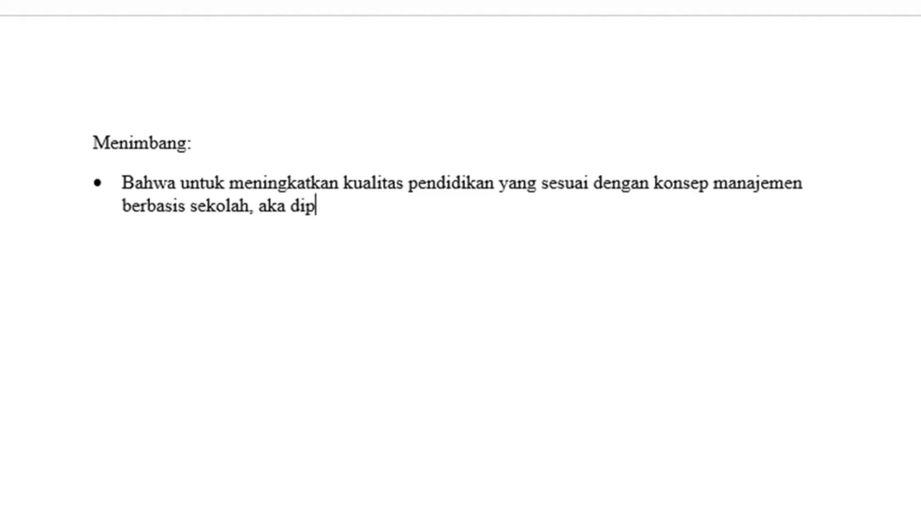
{"action": "type", "text": "erlukan identias yang menunjukkan "}
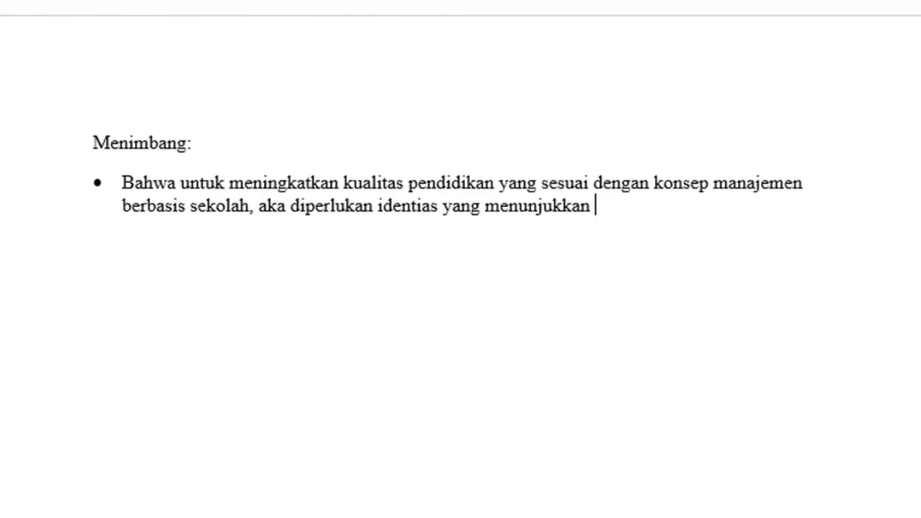
{"action": "type", "text": "nilai keunggulan lembaga pendidikan."}
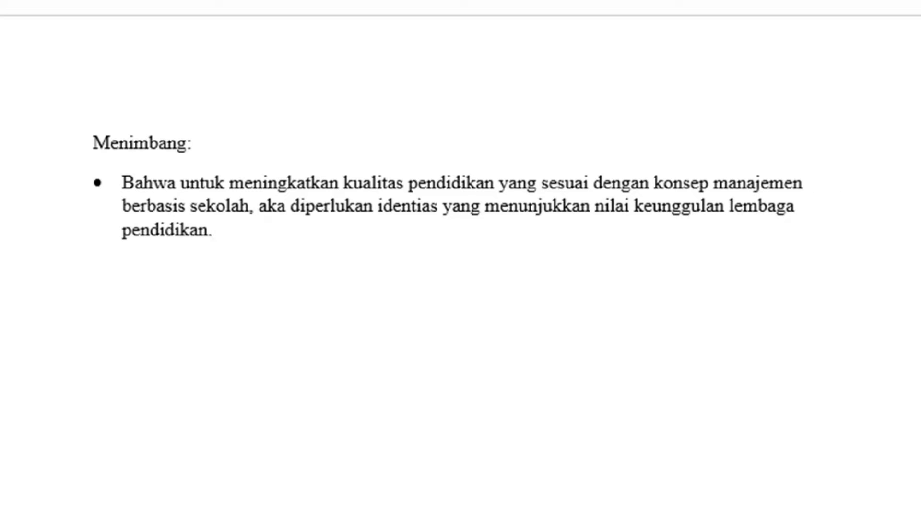
Step: Add a second bullet: "Bahwa untuk menunjukkan keunggulan dalam segala bidang, maka perlu disusun kurikulum SMA Negeri 3 Pekalongan oleh sebuah tim yang dipandang cakap dan dapat dipercaya."
{"action": "key", "text": "Return"}
{"action": "type", "text": "Bahwa untuk menunjukkan keu"}
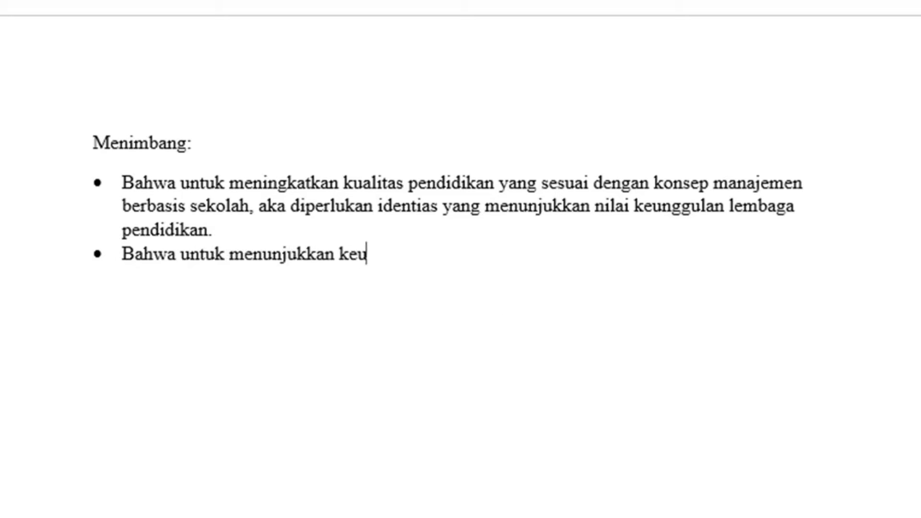
{"action": "type", "text": "nggulan dalam segala bida"}
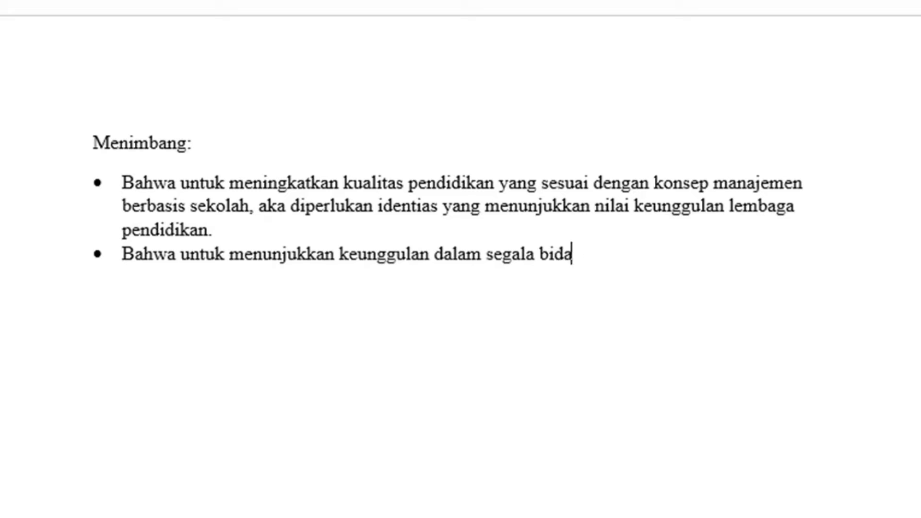
{"action": "type", "text": "ng, maka perlu disusun kurikulum SMA Negeri"}
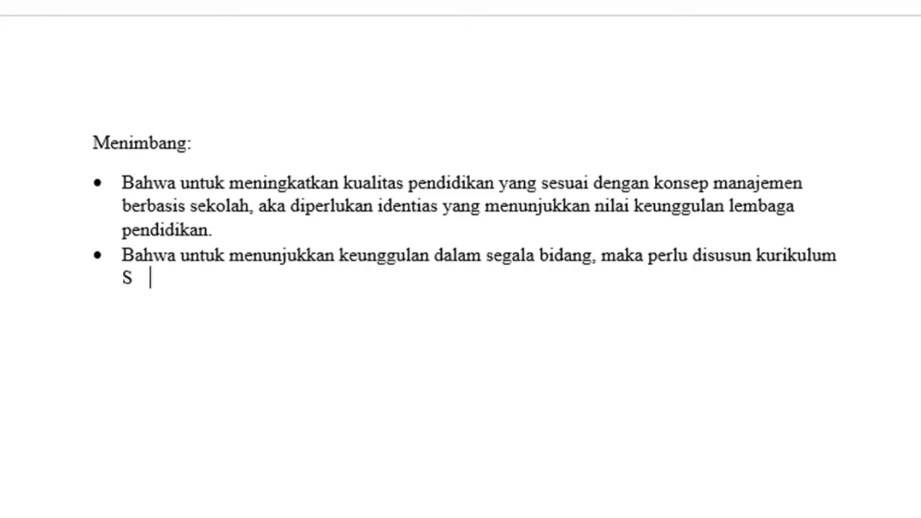
{"action": "type", "text": " 3 Pekalongan oleh sebuah tim yang di"}
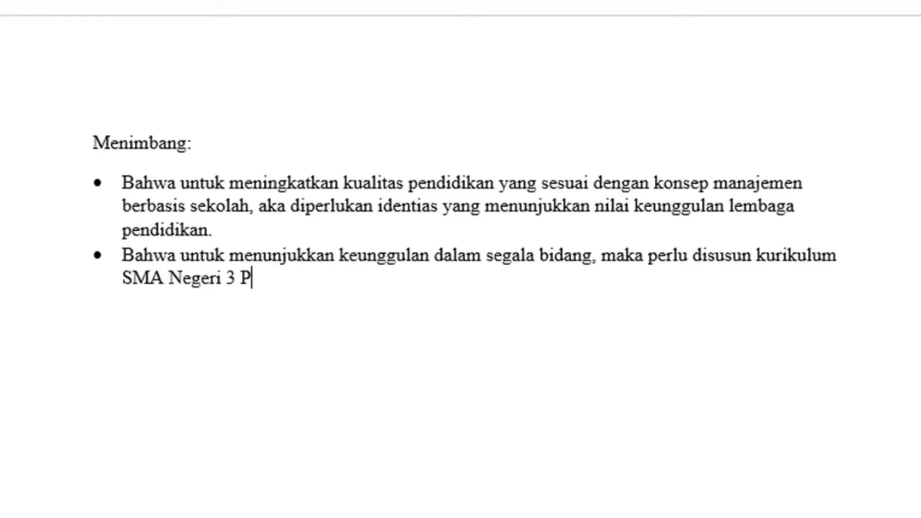
{"action": "type", "text": "pandang cakap dan dapat dipercaya."}
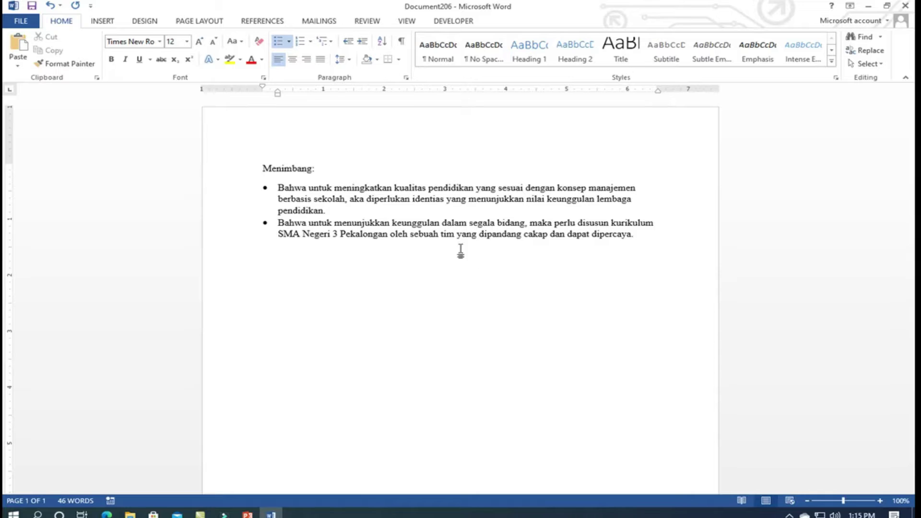
Step: Delete the heading and its bulleted list, and enter the heading "Mengingat:" with a new line below it
{"action": "left_click_drag", "start_coordinate": [260, 169], "coordinate": [679, 375]}
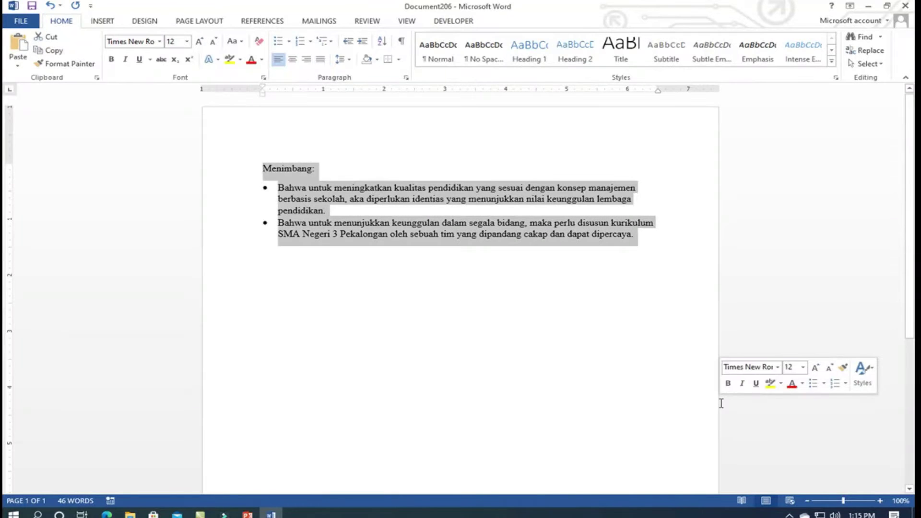
{"action": "key", "text": "BackSpace"}
{"action": "key", "text": "BackSpace"}
{"action": "key", "text": "BackSpace"}
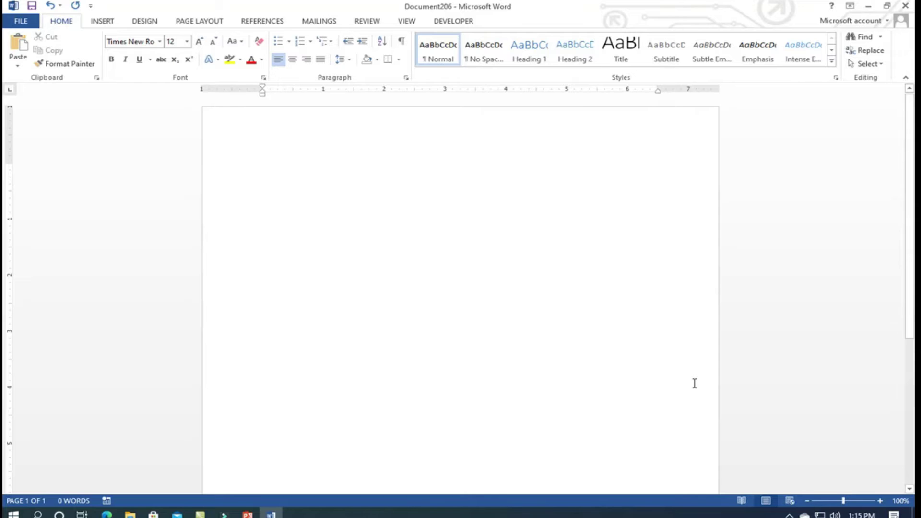
{"action": "type", "text": "Mengingat:"}
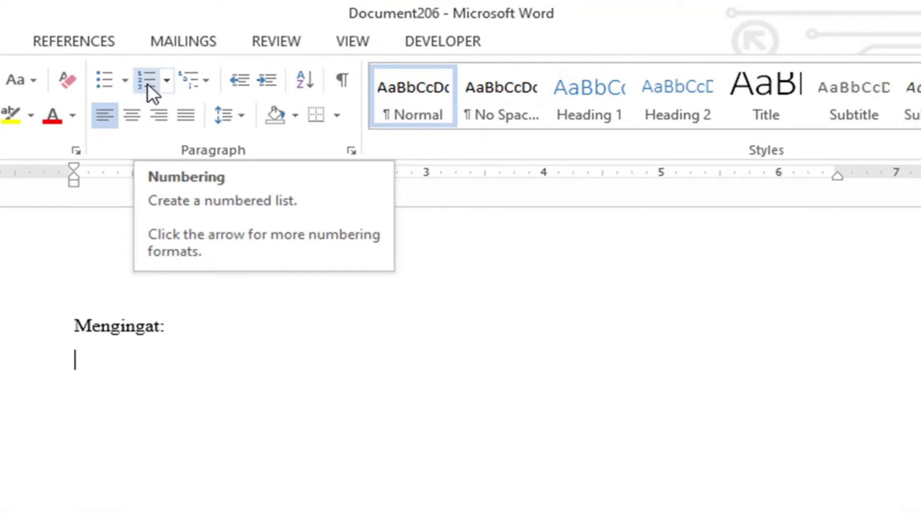
Step: Try default numbering on the line below the heading, and examine the numbering library and the settings for a new number format
{"action": "left_click", "coordinate": [148, 82]}
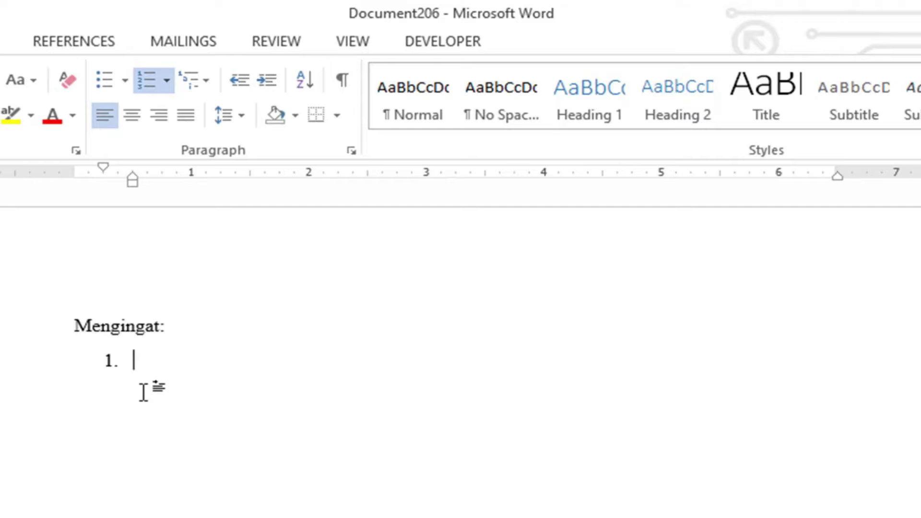
{"action": "left_click", "coordinate": [144, 81]}
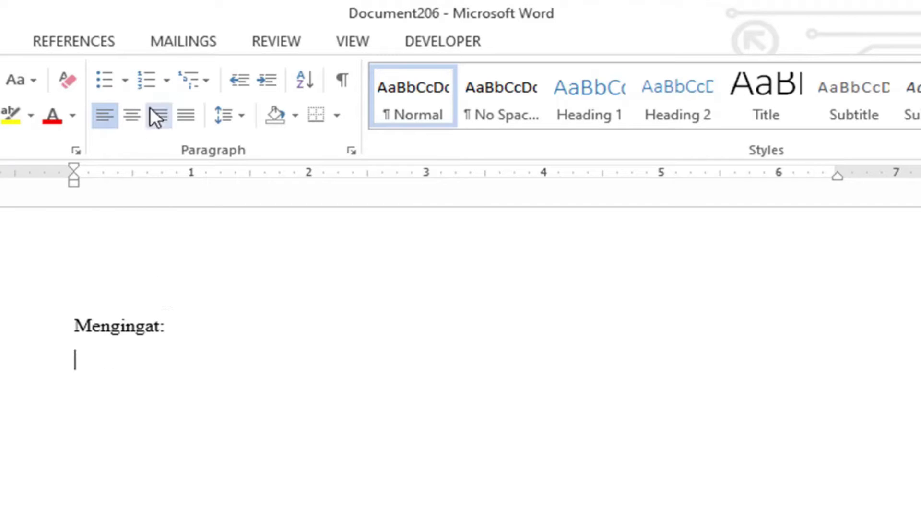
{"action": "left_click", "coordinate": [167, 80]}
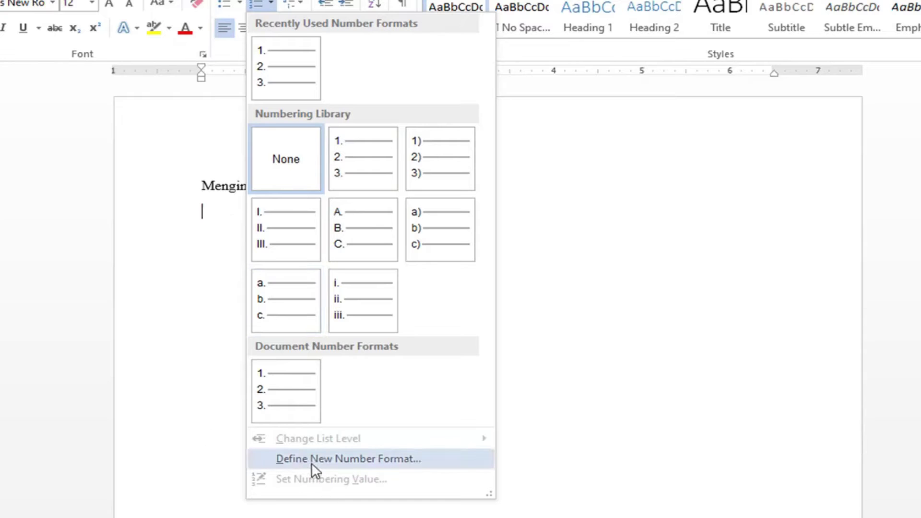
{"action": "left_click", "coordinate": [414, 460]}
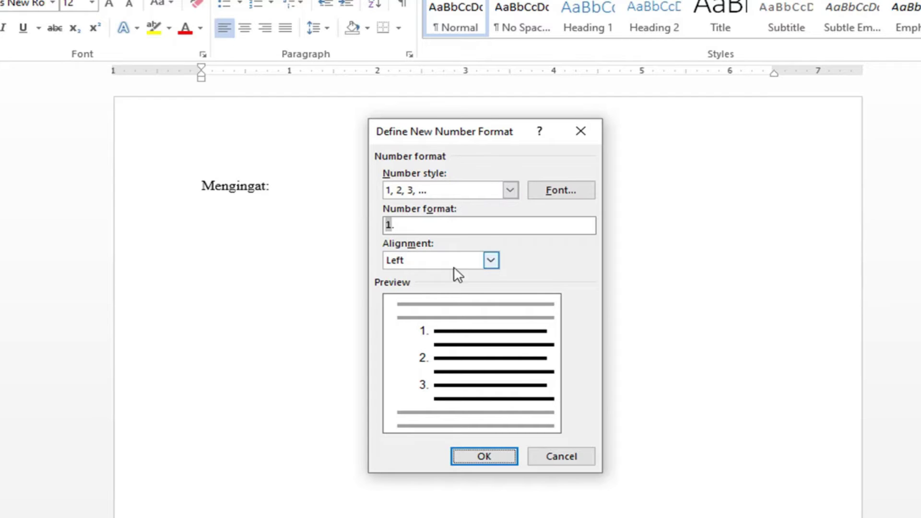
{"action": "left_click", "coordinate": [557, 459]}
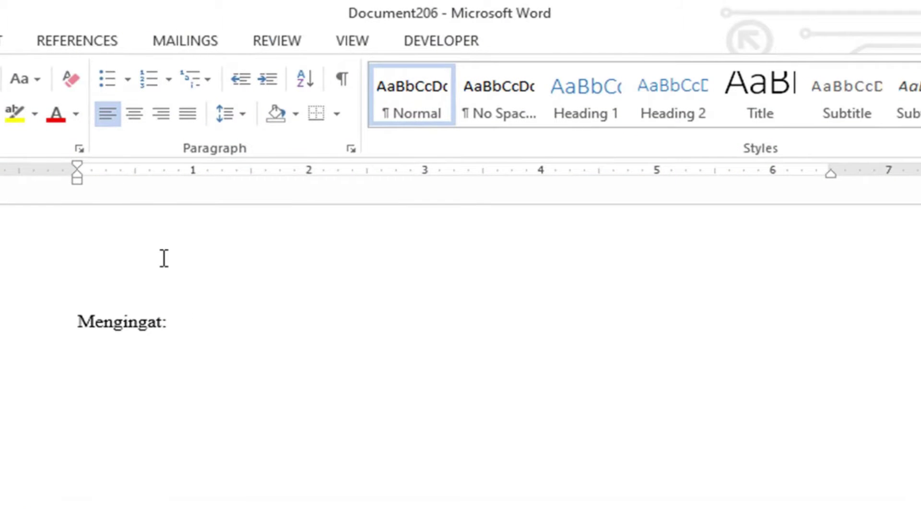
Step: Apply default numbering to the line below the "Mengingat:" heading and align the number with the left margin
{"action": "left_click", "coordinate": [150, 79]}
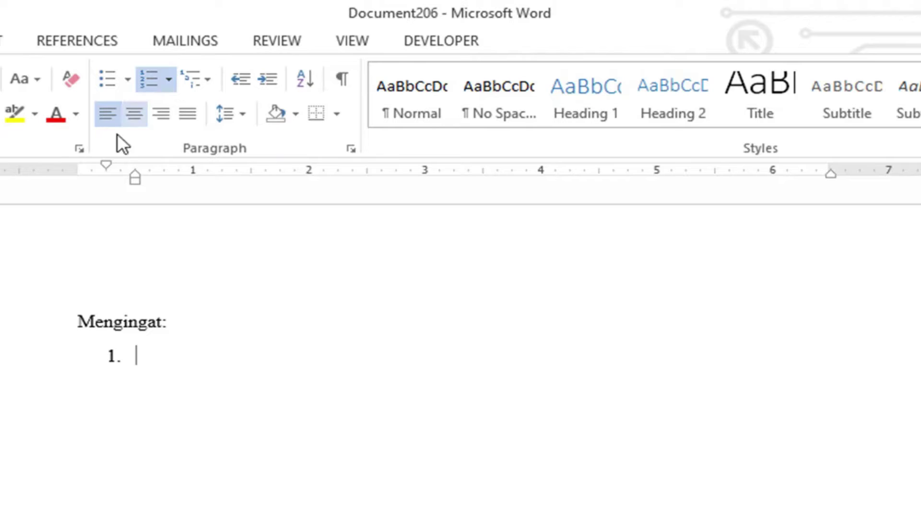
{"action": "left_click", "coordinate": [113, 356]}
{"action": "left_click_drag", "start_coordinate": [114, 356], "coordinate": [43, 360]}
{"action": "left_click", "coordinate": [127, 358]}
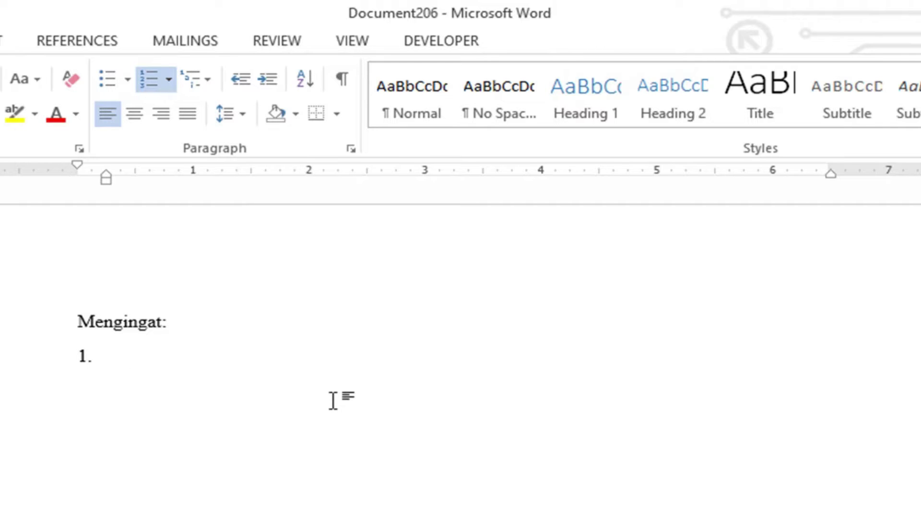
Step: Enter the first numbered item: "Undang-undang Republik Indonesia nomor 20 tahun 2003 tentang Sistem Pendidikan Nasional."
{"action": "type", "text": "Undang-u"}
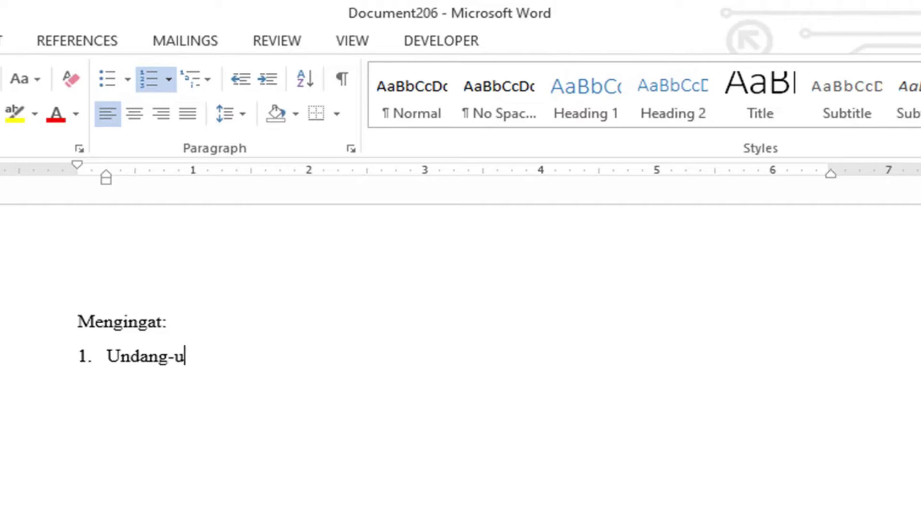
{"action": "type", "text": "ndang Republik Indonesia nomor 2"}
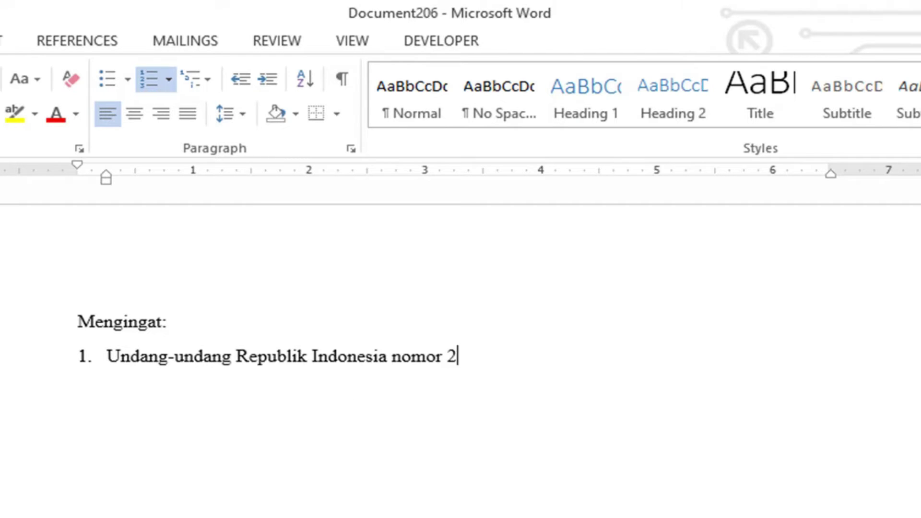
{"action": "type", "text": "0 tahun 2003 "}
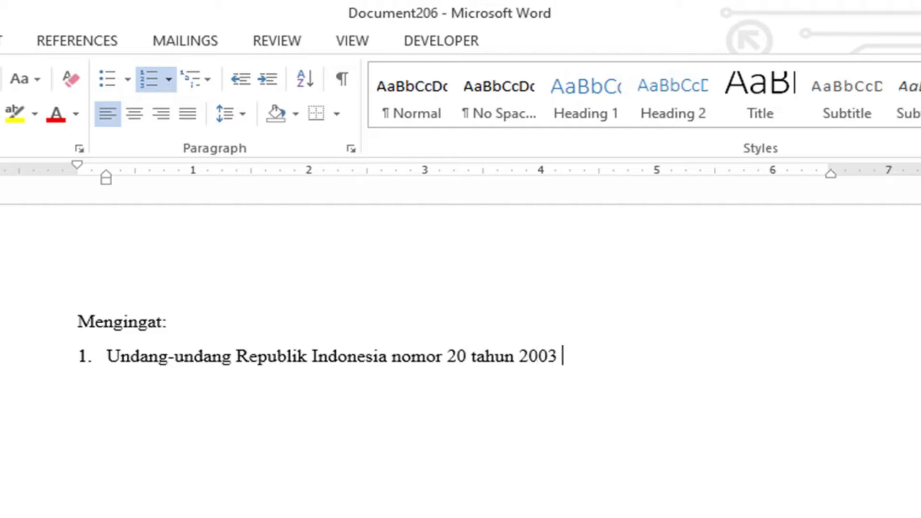
{"action": "type", "text": "tentang Sistem Pendidikan Nasional"}
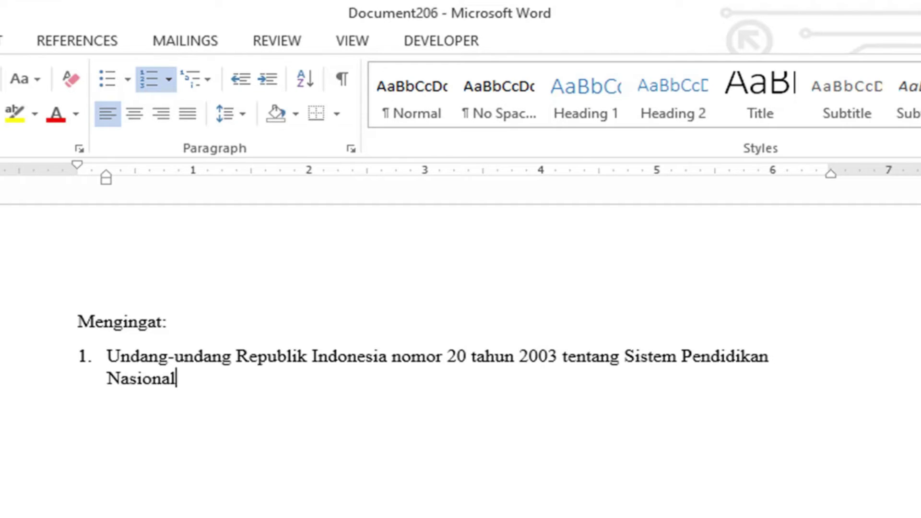
{"action": "type", "text": "."}
Step: Add a second item: "Peraturan Pemerintah Nomor 19 tahun 2005 yang direvisi dengan PP No. 32 tahun 2013 dan revisi dengan PP no. 13", followed by filler text
{"action": "key", "text": "Return"}
{"action": "type", "text": "Peratur"}
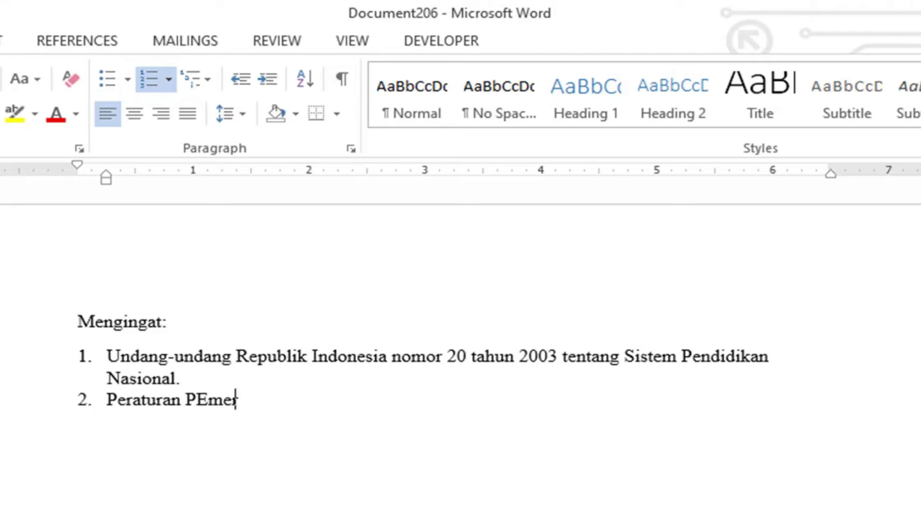
{"action": "type", "text": "an Pemerintah Nomor 19 tahun 2005 yang direvisi "}
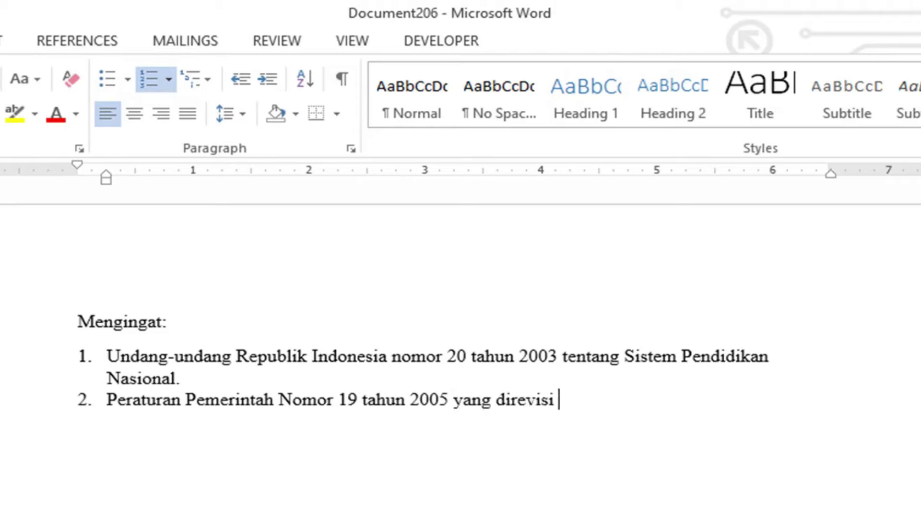
{"action": "type", "text": "men"}
{"action": "key", "text": "BackSpace"}
{"action": "key", "text": "BackSpace"}
{"action": "key", "text": "BackSpace"}
{"action": "type", "text": "dengan PP No. 32 tahun "}
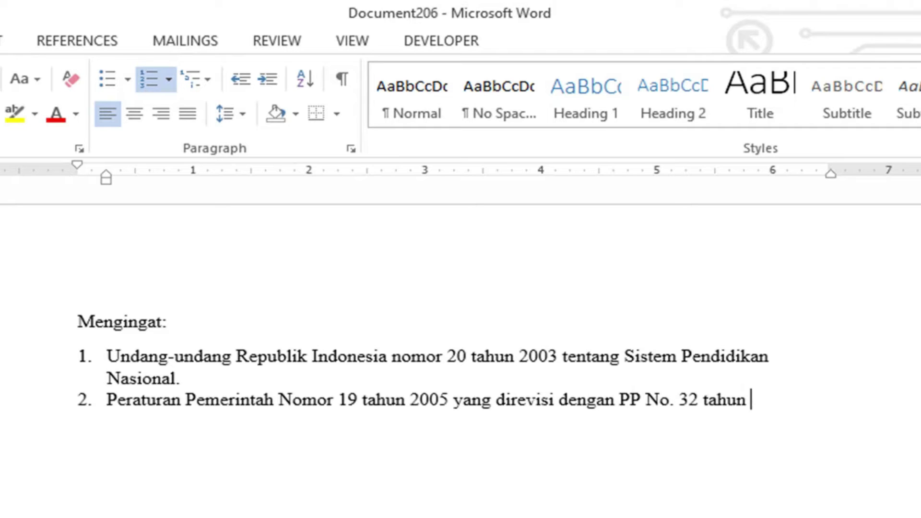
{"action": "type", "text": "2013 dan revisi dengan PP no. 13 tah"}
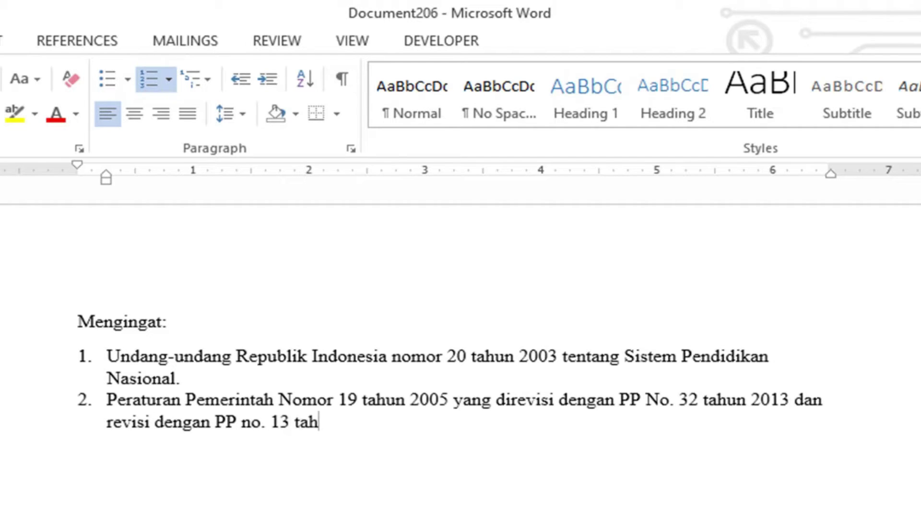
{"action": "type", "text": "kjf asj ljl jj  j jsalj fas jkf"}
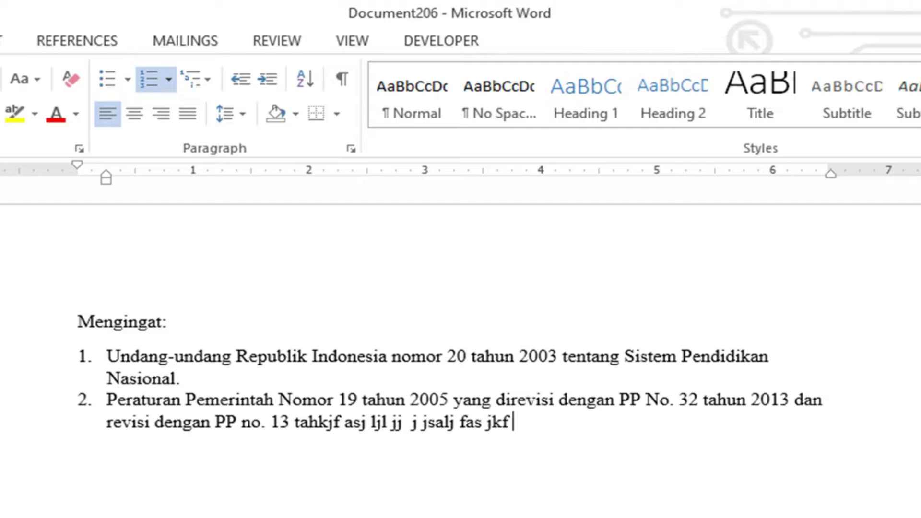
Step: End the numbered list after the second item and leave blank space below it for an unnumbered line
{"action": "key", "text": "Return"}
{"action": "key", "text": "Return"}
{"action": "key", "text": "Return"}
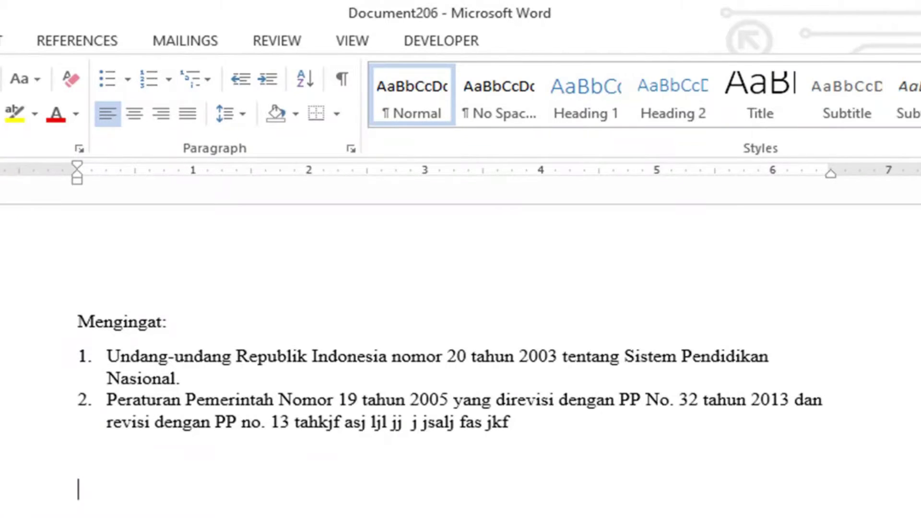
Step: Start defining a new bullet for the blank line and open the choice of symbol characters
{"action": "left_click", "coordinate": [127, 86]}
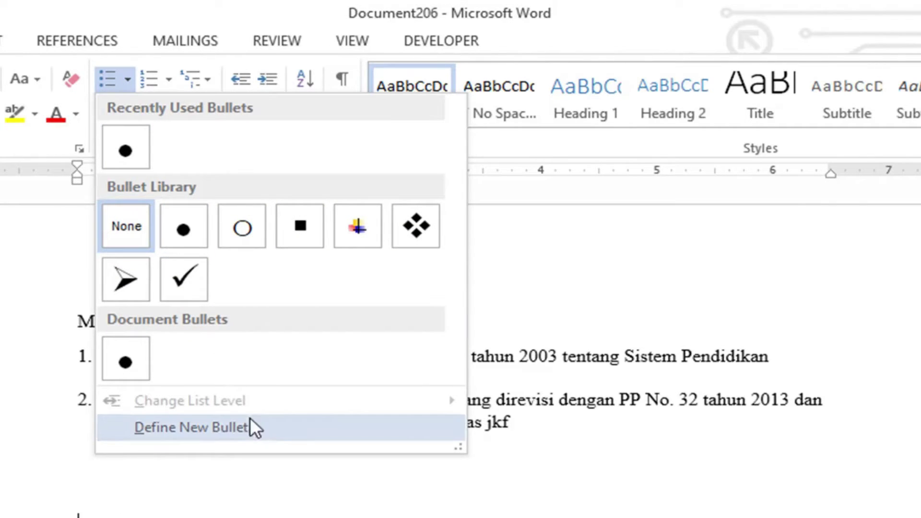
{"action": "left_click", "coordinate": [244, 428]}
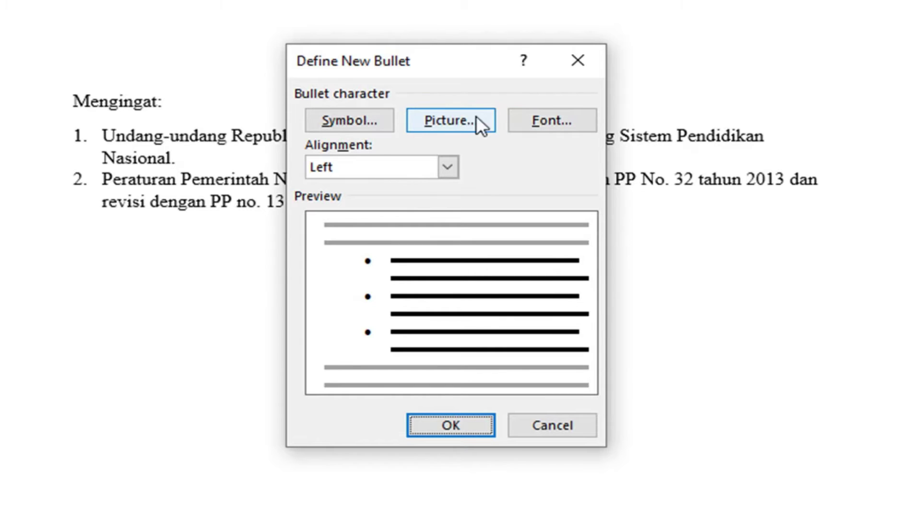
{"action": "left_click", "coordinate": [368, 122]}
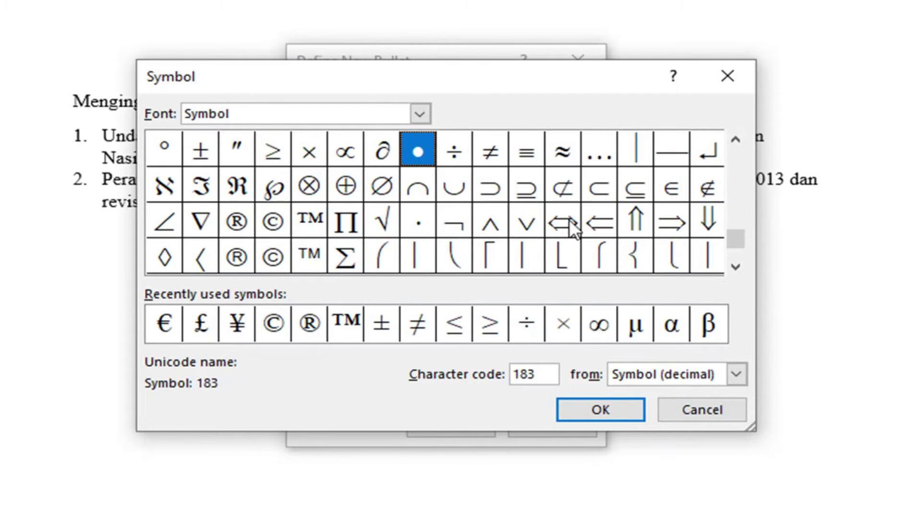
Step: Try several Symbol font characters for the bullet, such as © and ∑, and look through the rest of the character set
{"action": "left_click", "coordinate": [242, 183]}
{"action": "left_click", "coordinate": [269, 219]}
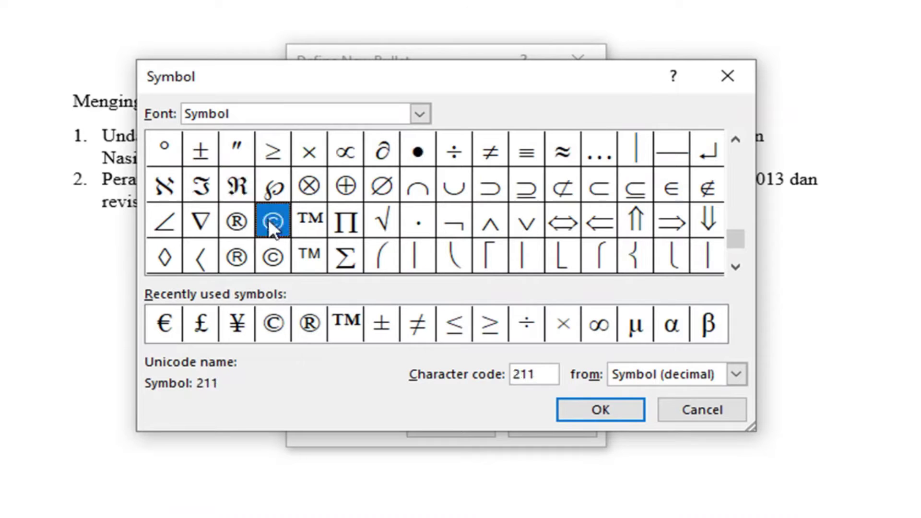
{"action": "left_click", "coordinate": [274, 252]}
{"action": "left_click", "coordinate": [343, 263]}
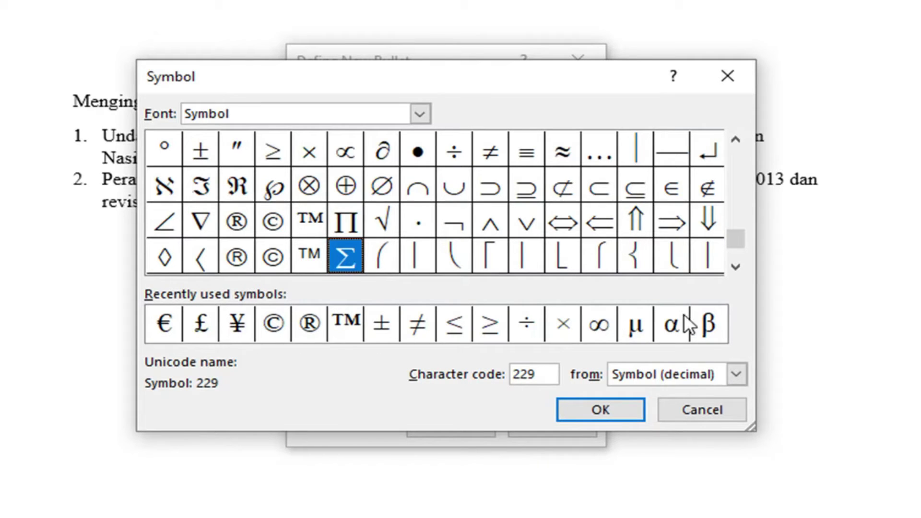
{"action": "left_click_drag", "start_coordinate": [735, 242], "coordinate": [737, 201]}
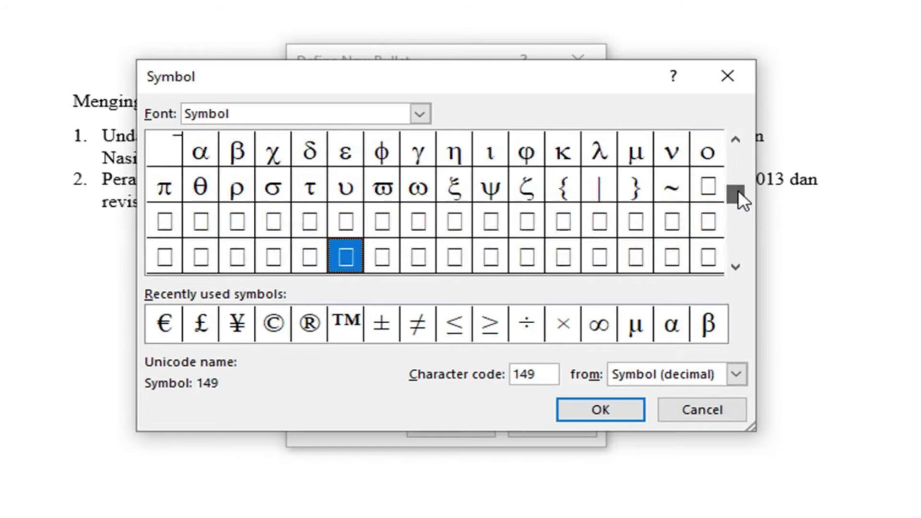
{"action": "left_click", "coordinate": [735, 141]}
{"action": "left_click", "coordinate": [735, 144]}
{"action": "left_click", "coordinate": [735, 268]}
{"action": "left_click", "coordinate": [734, 268]}
{"action": "left_click", "coordinate": [734, 267]}
{"action": "left_click", "coordinate": [734, 268]}
{"action": "left_click", "coordinate": [735, 267]}
{"action": "left_click", "coordinate": [734, 268]}
{"action": "left_click", "coordinate": [735, 268]}
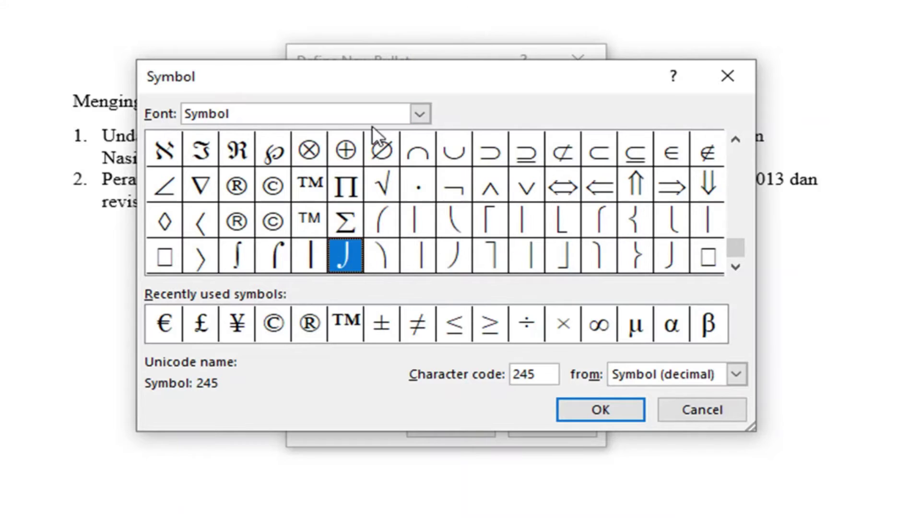
Step: Choose the right-pointing arrowhead from the Wingdings font, character code 216, as the bullet symbol
{"action": "left_click", "coordinate": [420, 115]}
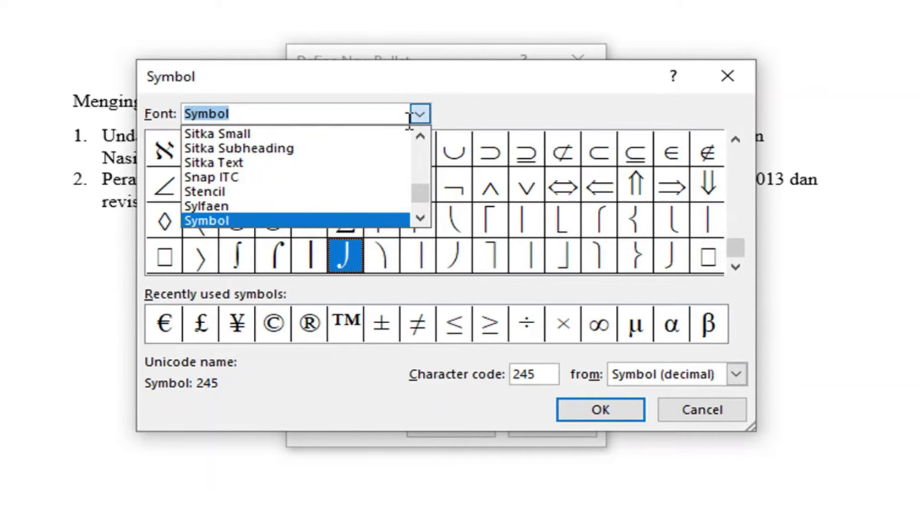
{"action": "left_click_drag", "start_coordinate": [419, 194], "coordinate": [424, 209]}
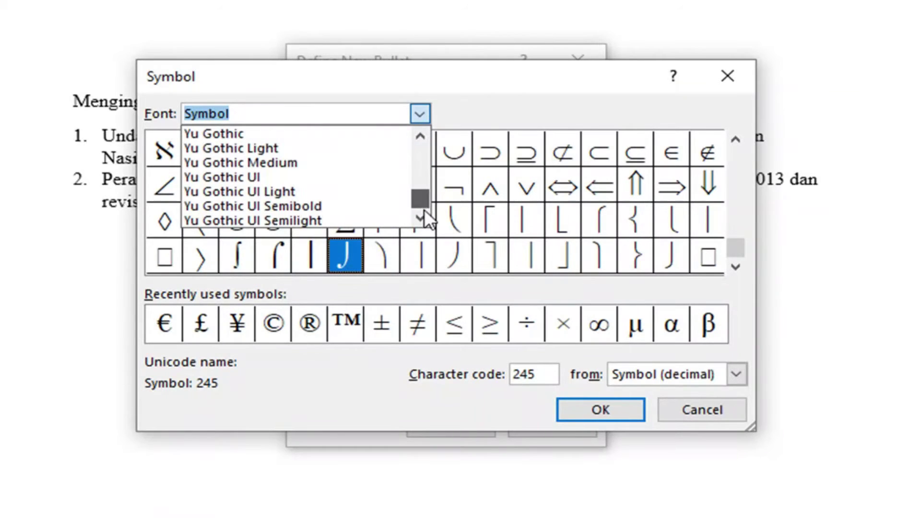
{"action": "left_click", "coordinate": [422, 135]}
{"action": "left_click", "coordinate": [421, 135]}
{"action": "left_click", "coordinate": [422, 135]}
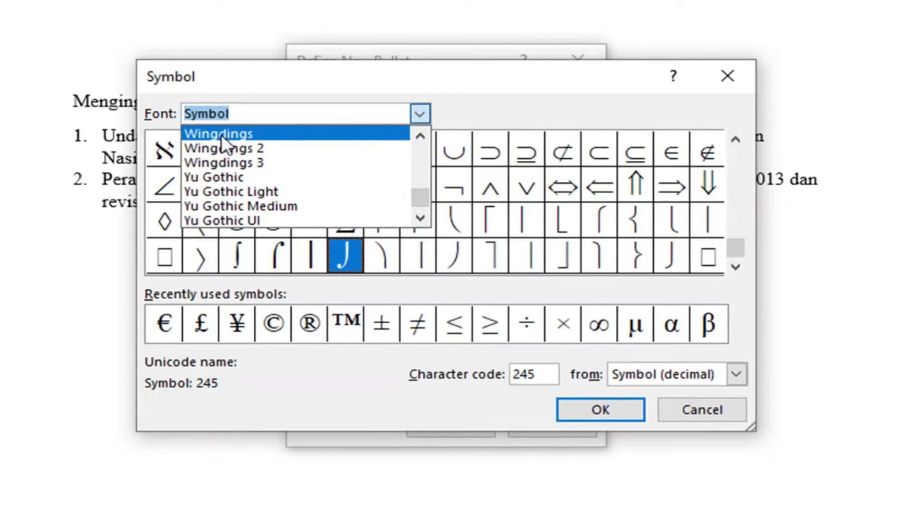
{"action": "left_click", "coordinate": [242, 134]}
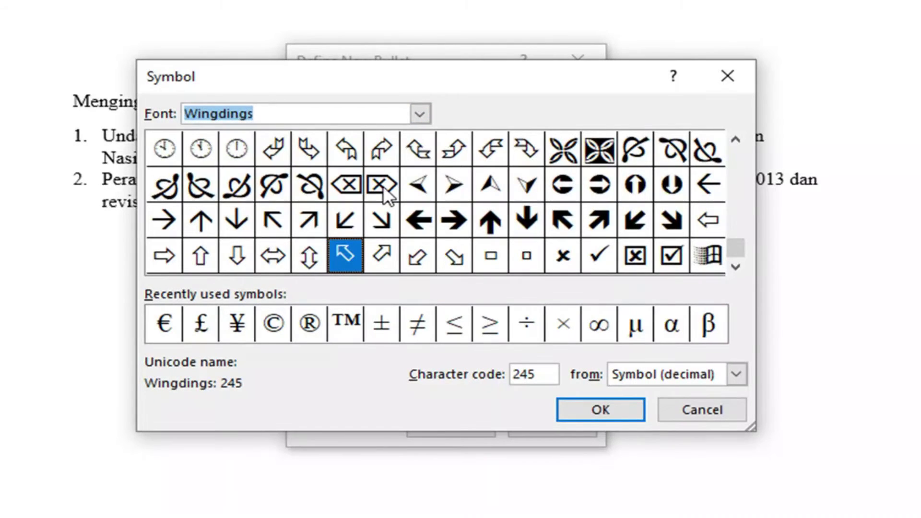
{"action": "left_click", "coordinate": [454, 184]}
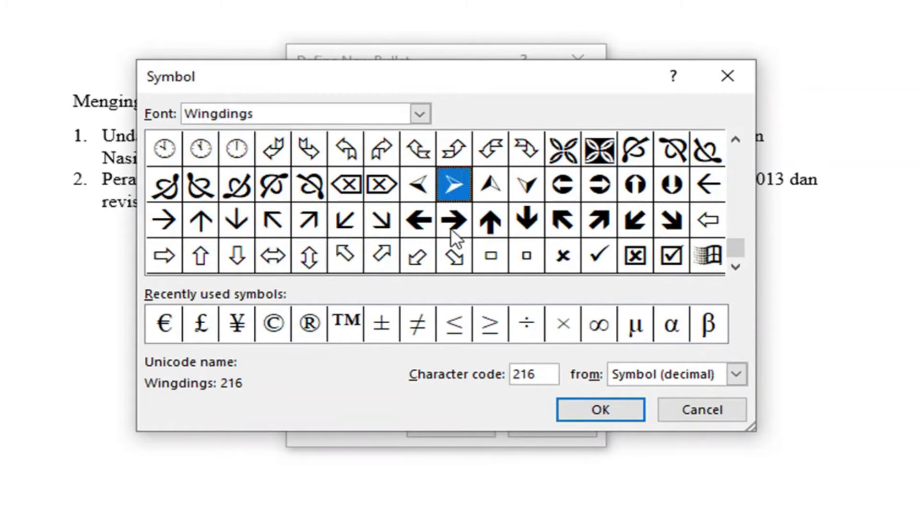
{"action": "left_click", "coordinate": [589, 410]}
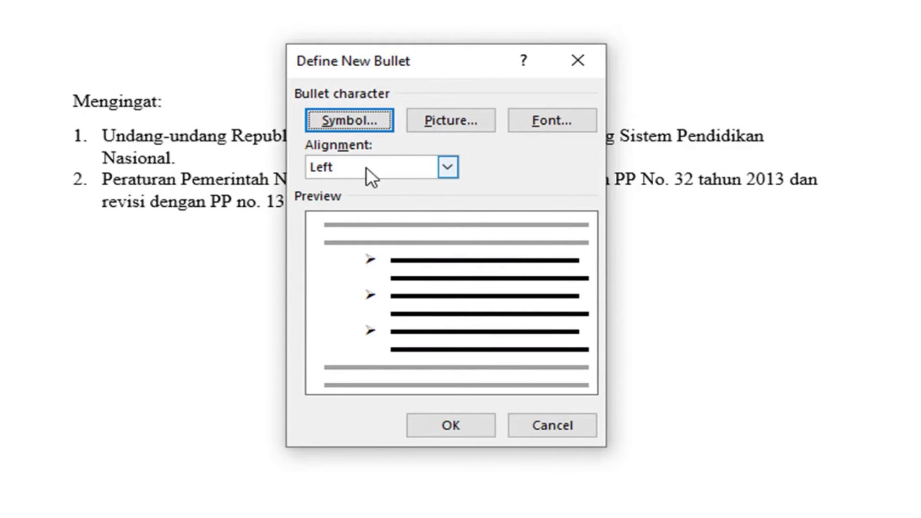
Step: Preview Centered alignment for the new bullet, set the alignment back to Left, and apply the bullet to the blank line
{"action": "left_click", "coordinate": [443, 167]}
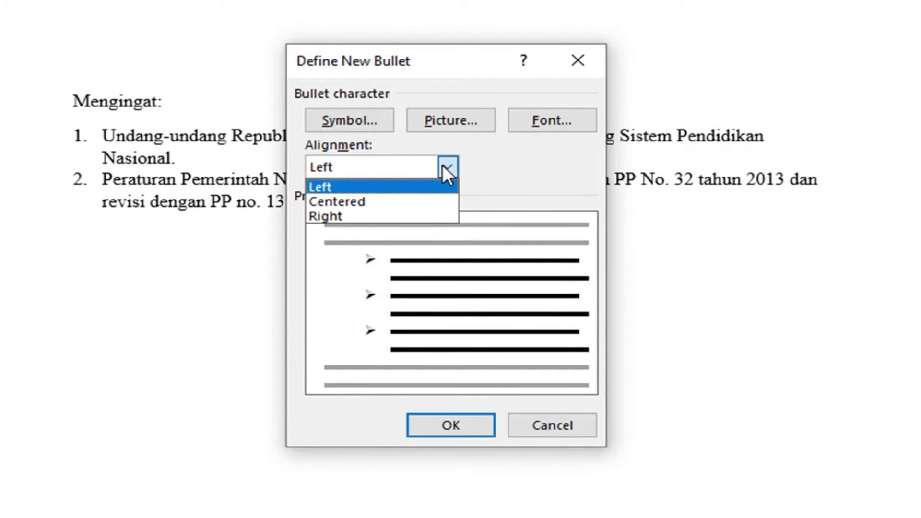
{"action": "left_click", "coordinate": [375, 198]}
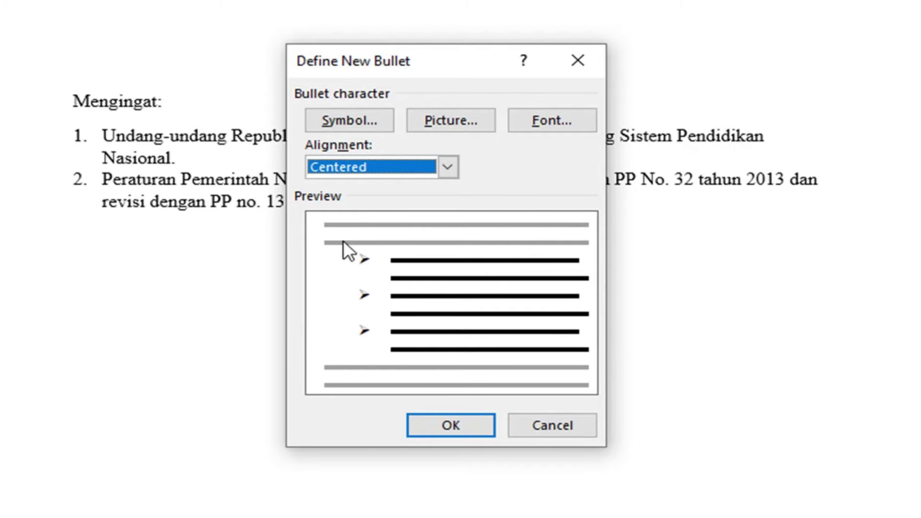
{"action": "left_click", "coordinate": [450, 166]}
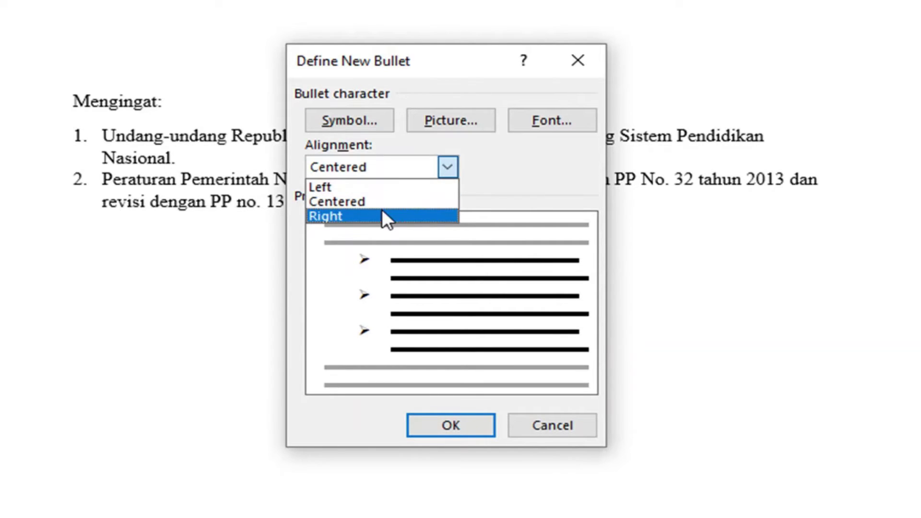
{"action": "left_click", "coordinate": [330, 186]}
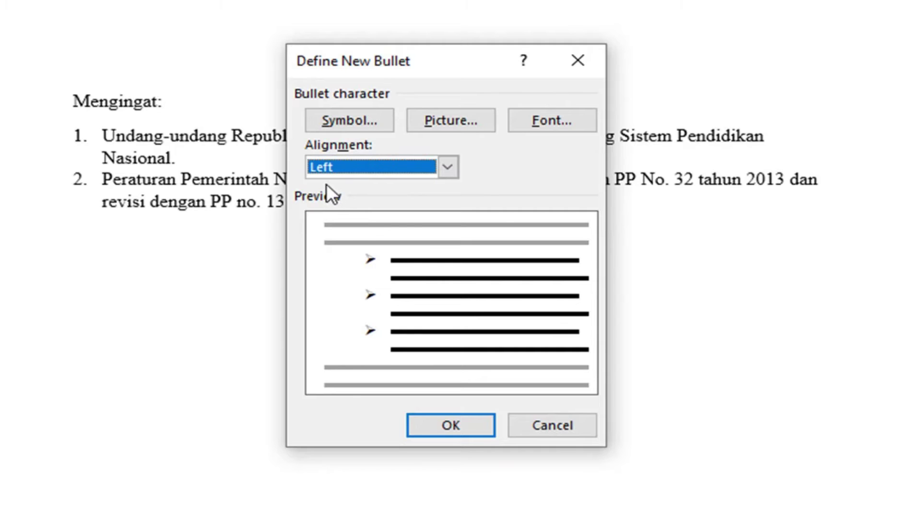
{"action": "left_click", "coordinate": [444, 426]}
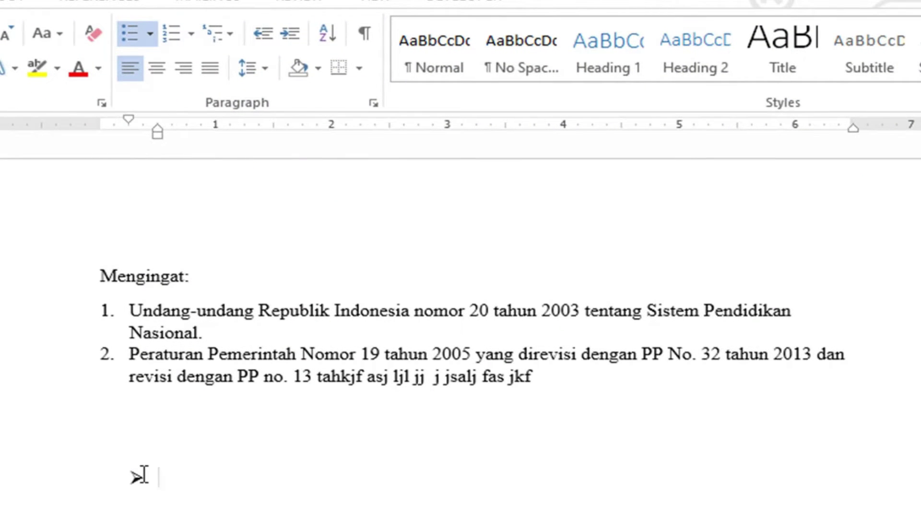
Step: Remove the bullet from the blank line and start defining a new number format with the 1st, 2nd, 3rd number style
{"action": "left_click", "coordinate": [131, 33]}
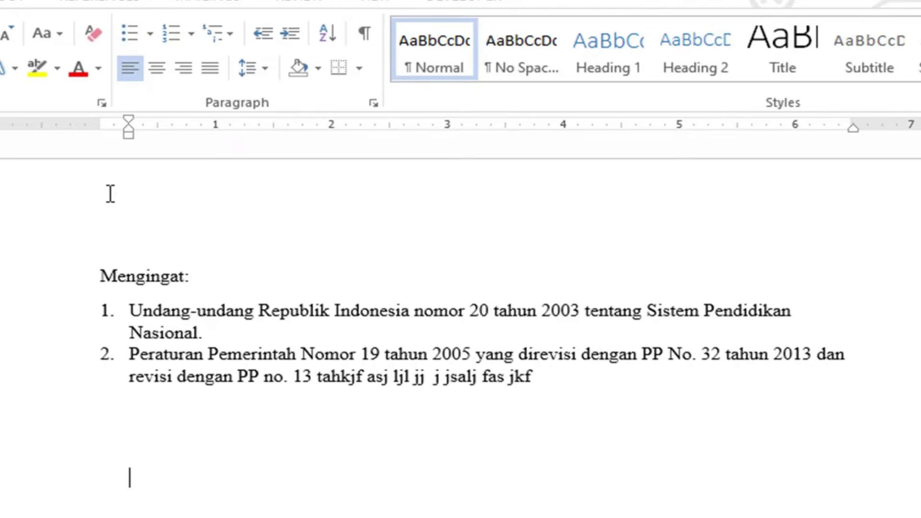
{"action": "left_click", "coordinate": [191, 35]}
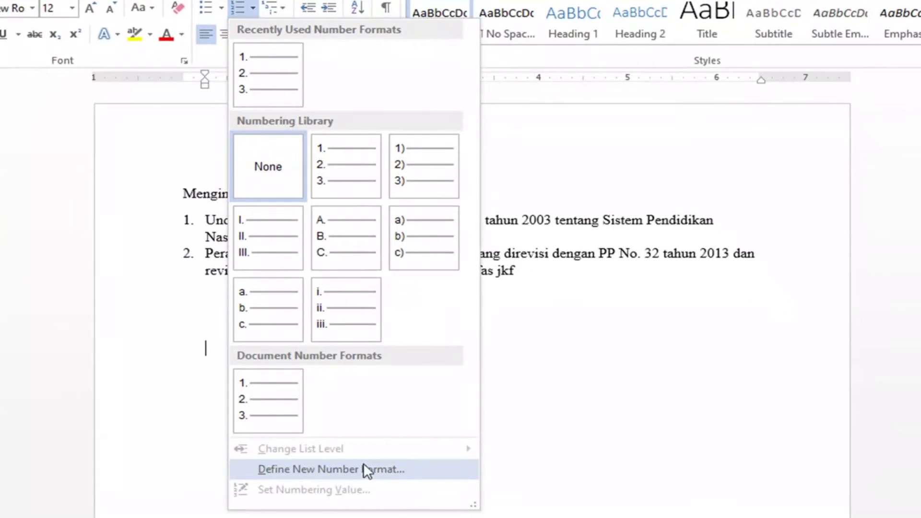
{"action": "left_click", "coordinate": [373, 469]}
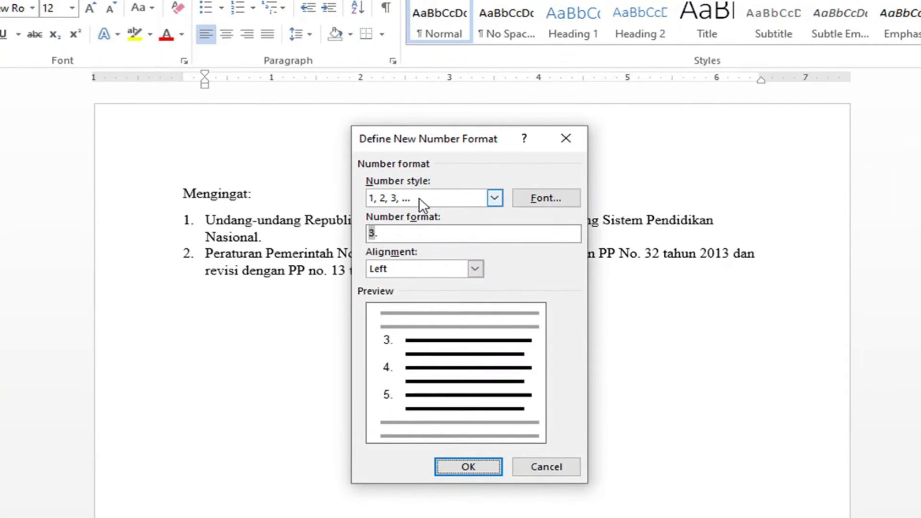
{"action": "left_click", "coordinate": [495, 198]}
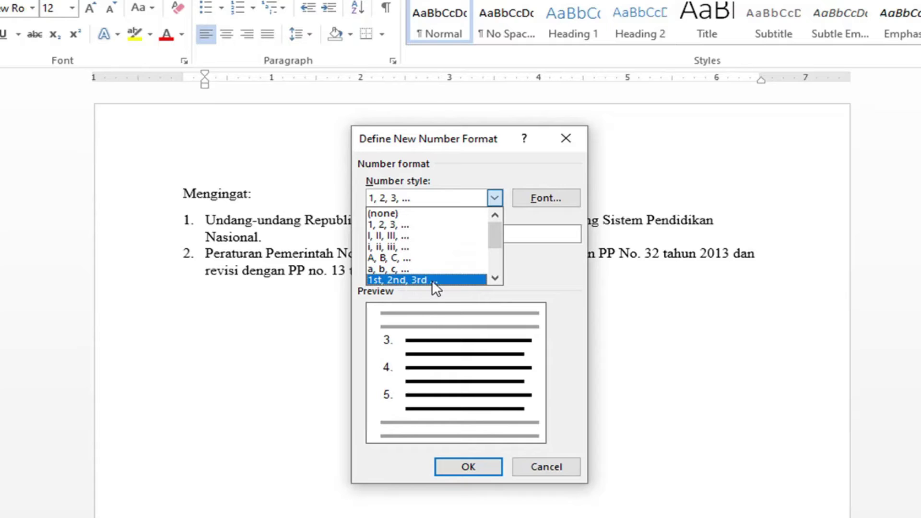
{"action": "left_click_drag", "start_coordinate": [496, 239], "coordinate": [493, 263]}
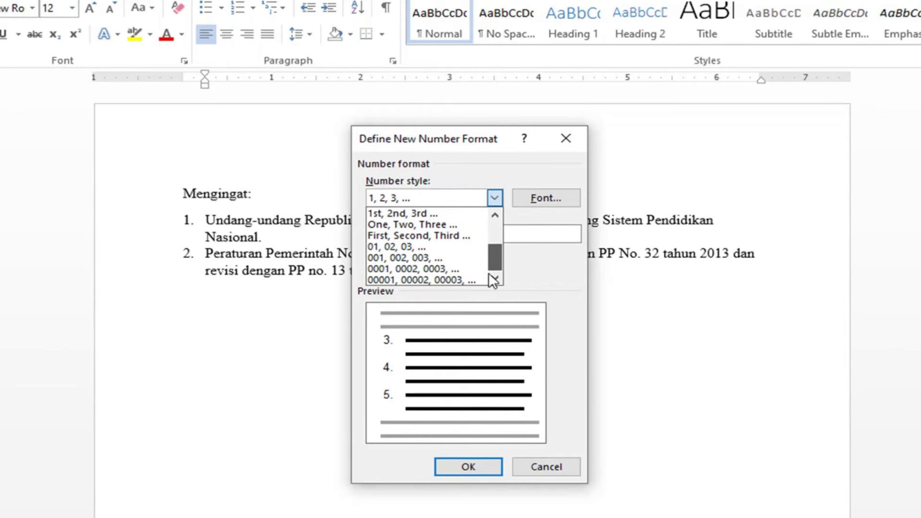
{"action": "left_click_drag", "start_coordinate": [490, 275], "coordinate": [491, 229]}
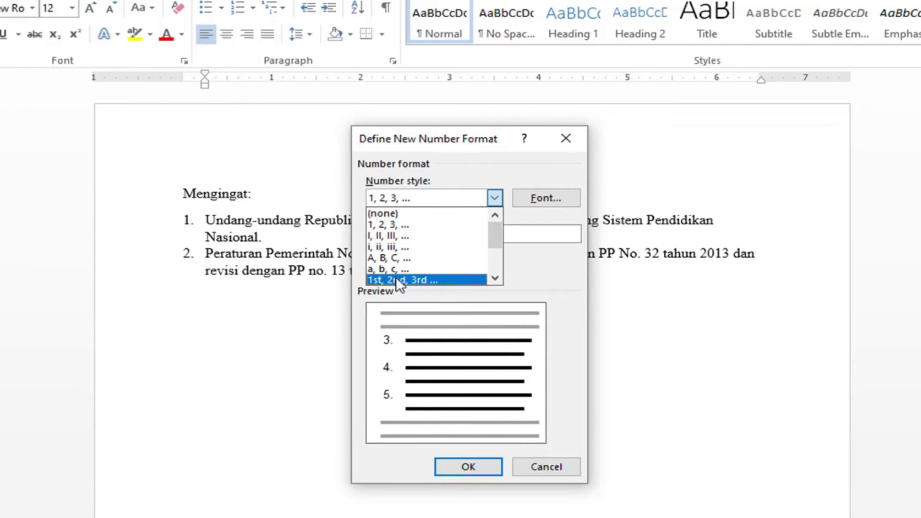
{"action": "left_click", "coordinate": [437, 278]}
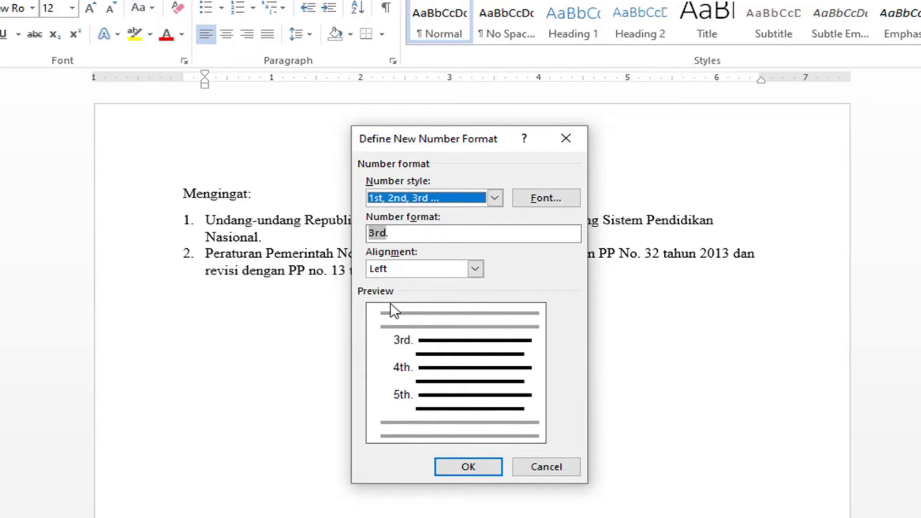
{"action": "left_click", "coordinate": [552, 197]}
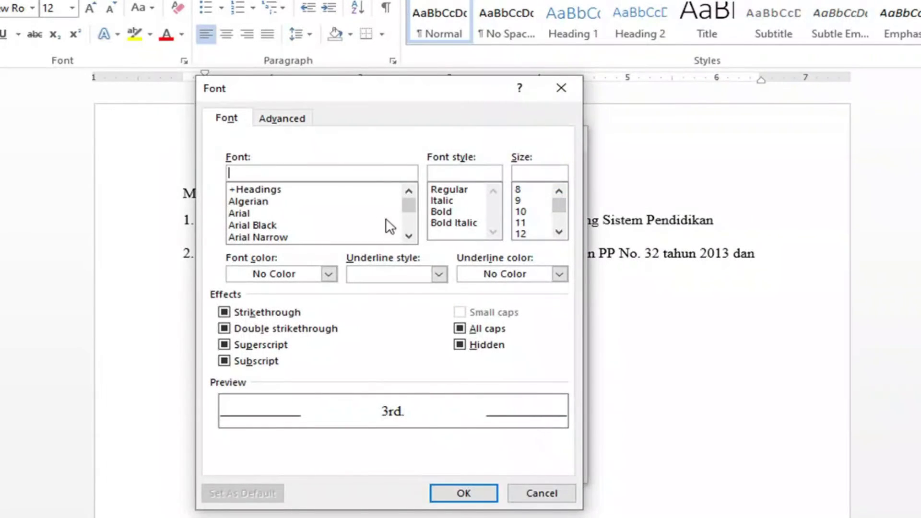
{"action": "left_click", "coordinate": [254, 213]}
{"action": "left_click", "coordinate": [261, 227]}
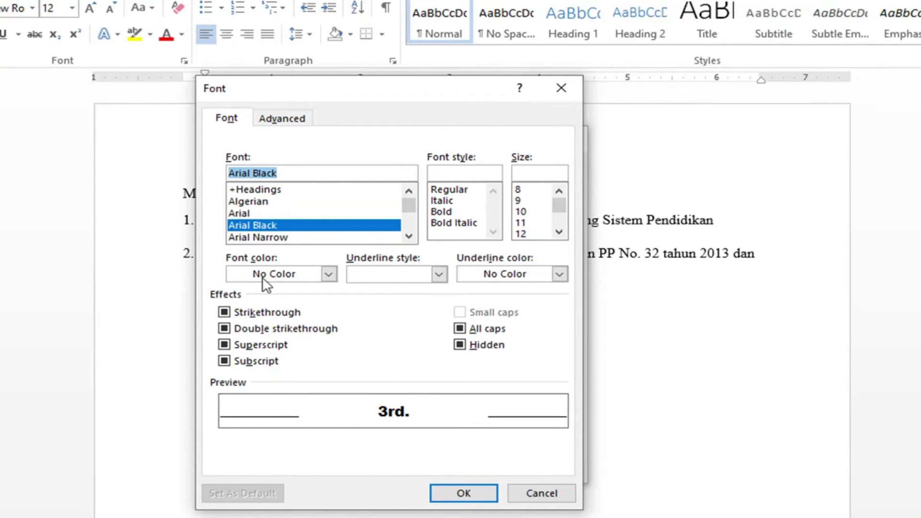
{"action": "left_click", "coordinate": [534, 495]}
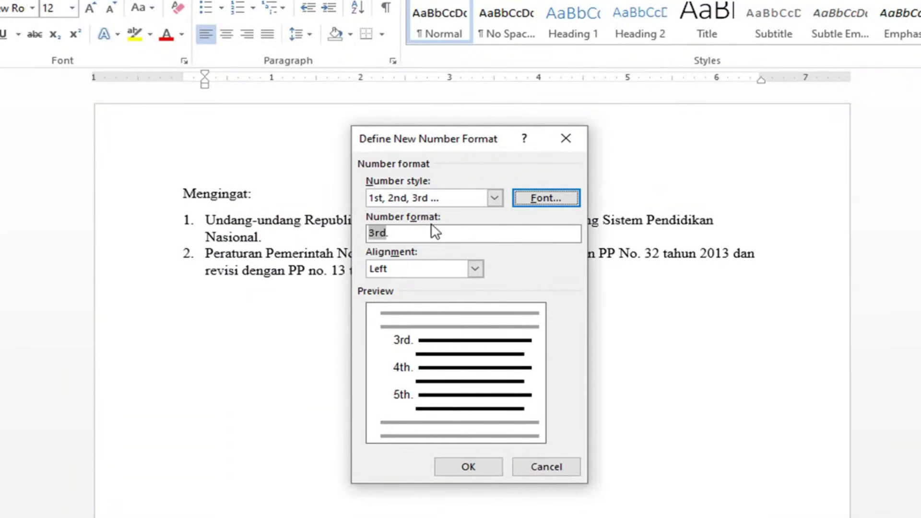
Step: Apply the new number format to the blank line and widen its hanging indent to about 0.5 inch
{"action": "left_click", "coordinate": [466, 467]}
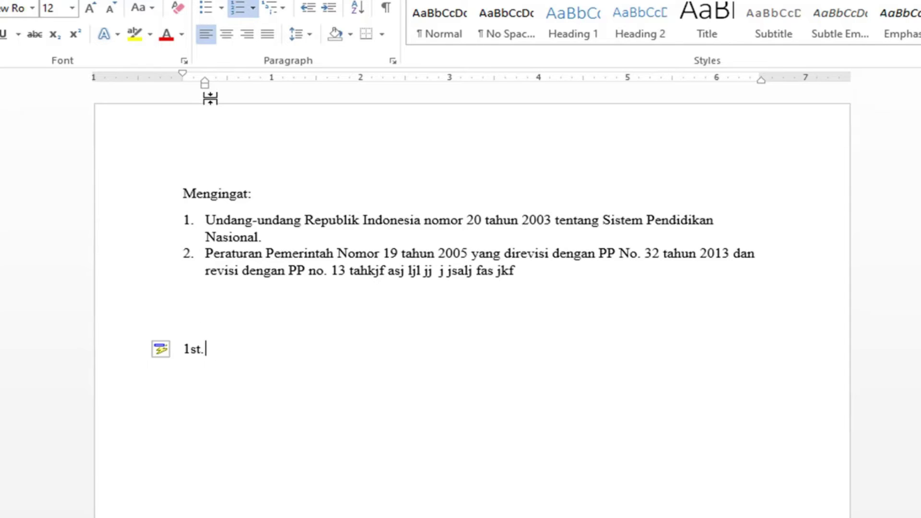
{"action": "left_click_drag", "start_coordinate": [203, 79], "coordinate": [227, 80]}
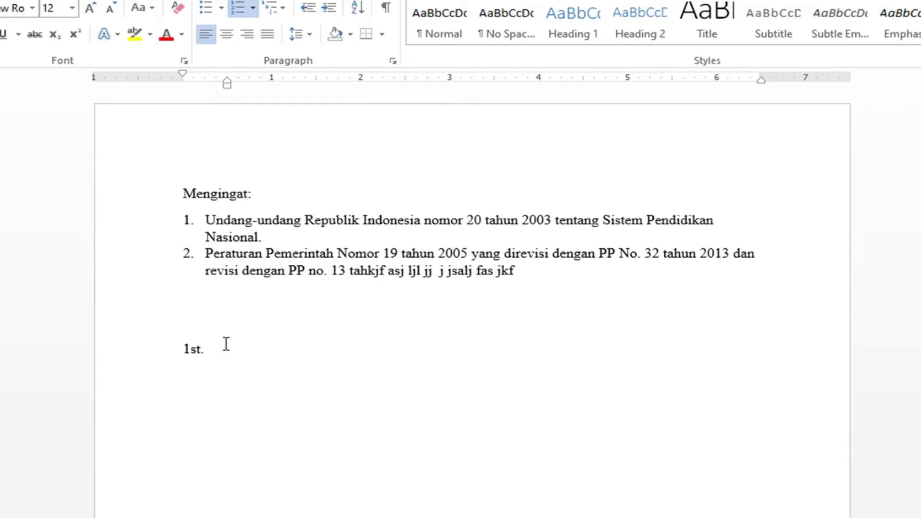
Step: Fill the first two items of the ordinal list with placeholder text long enough to wrap onto further lines
{"action": "type", "text": "Ajf asjlfkj aslj f"}
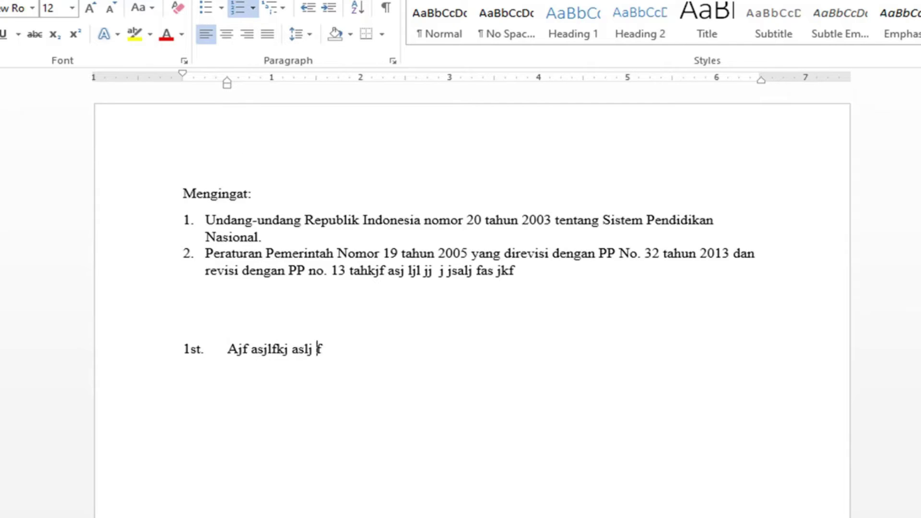
{"action": "type", "text": "las jlfjaslk jflsa jflasjlf jasl jflsajflkasjlf jaslkf jlkas jfklasjlfk ajsklf jlksajfklsjlkf ja"}
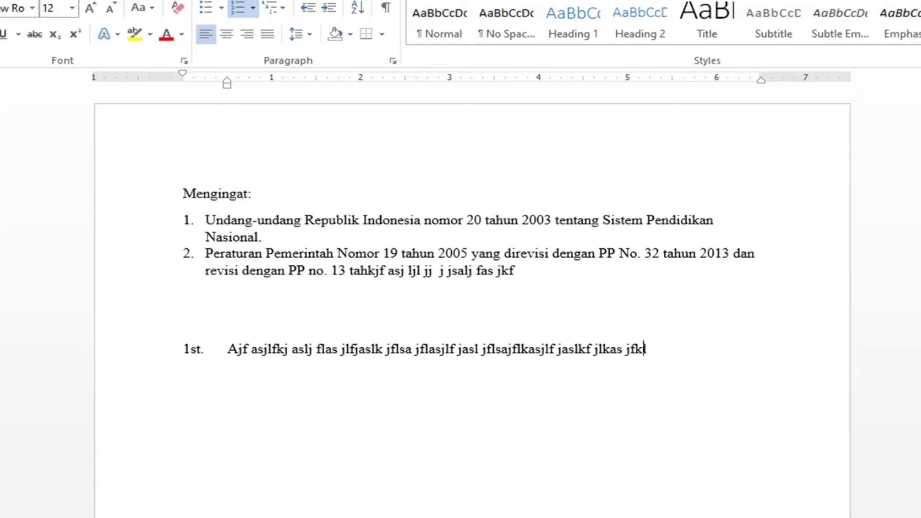
{"action": "type", "text": "skl jflkasjfl jaslk fjlsa jflsjflk"}
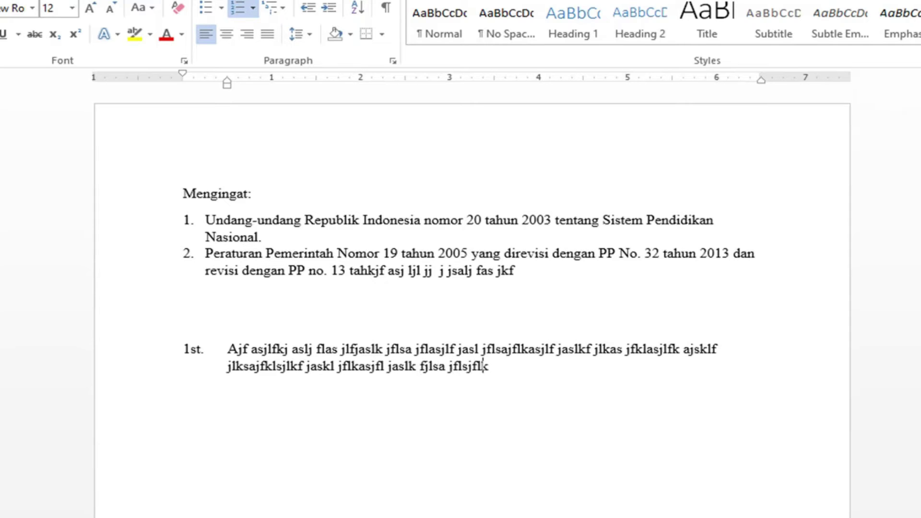
{"action": "type", "text": " jsl fjals fjlksjflsaj flajslfjlsaj flsajfl jslf jsljf lsajlf jslf jsalkfj kls"}
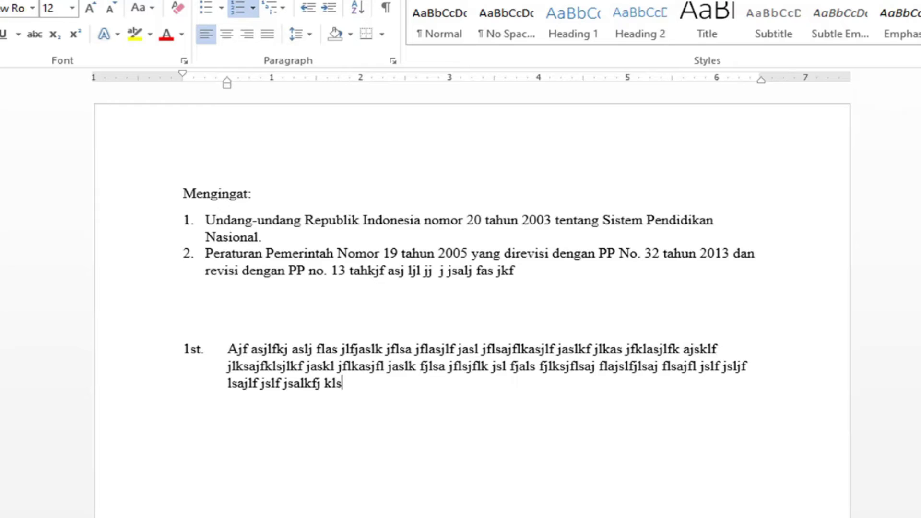
{"action": "key", "text": "Return"}
{"action": "type", "text": "as"}
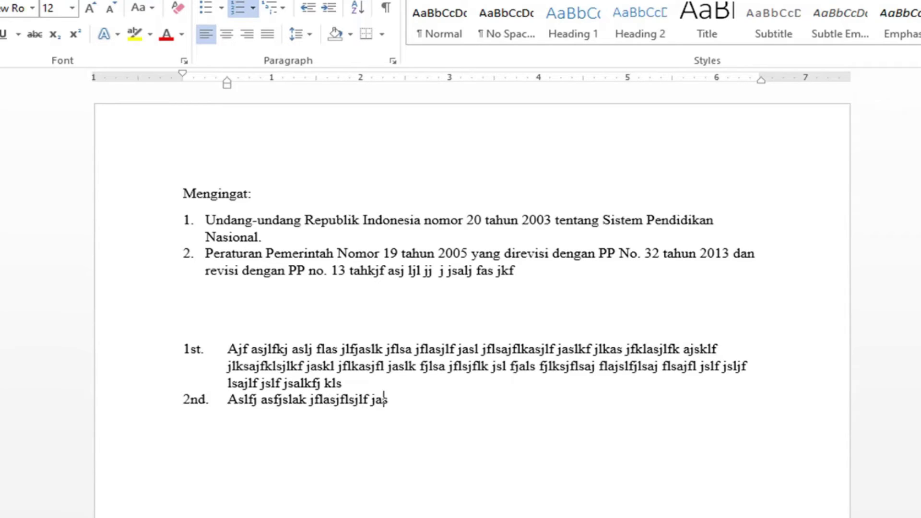
{"action": "type", "text": "lfj asfjslak jflasjflsjlf jasl fjlkasjfl asjlf jsl fjlsjfklsajlf jsalkf jlsajflasjf jsalk fj"}
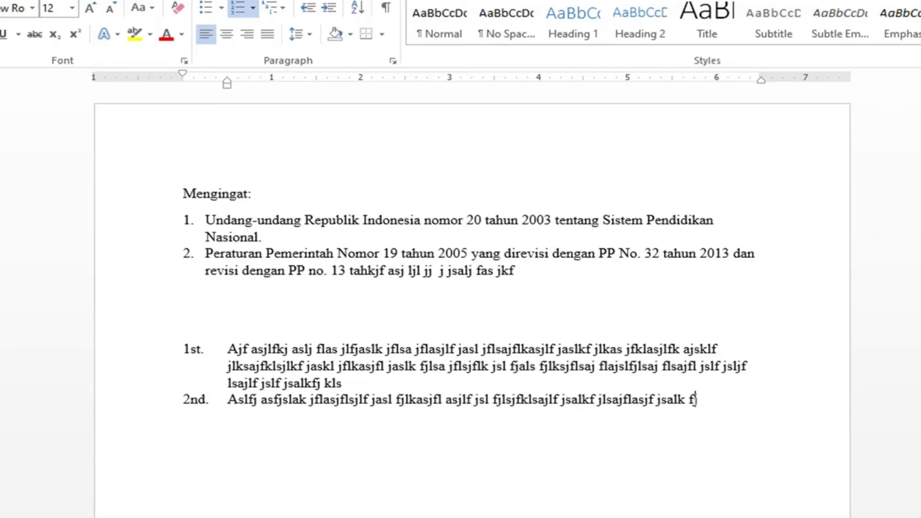
{"action": "type", "text": "asjfl sajf jaskj fasjf ajsf ksl"}
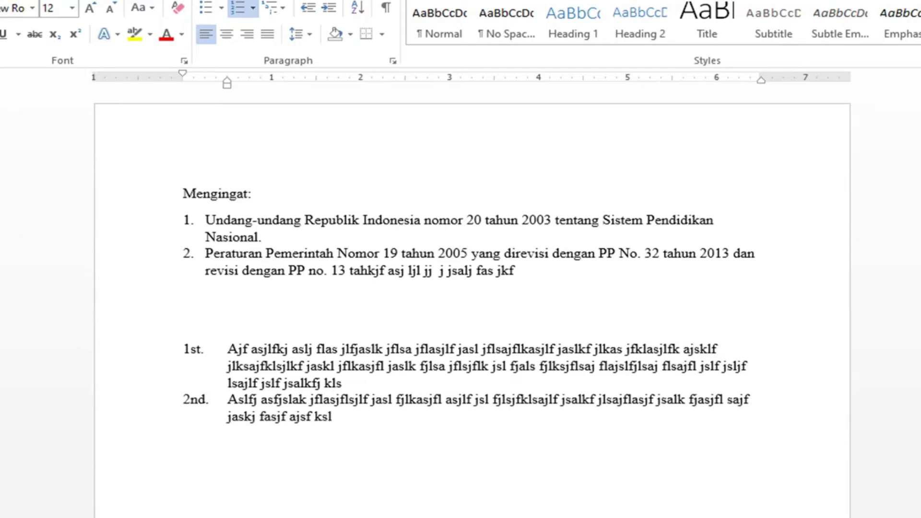
Step: Add "Dfv ada fas fasf" as the third list item and "Sv sdsa fas" as the fourth, and start a fifth item
{"action": "key", "text": "Return"}
{"action": "type", "text": "Dfv a"}
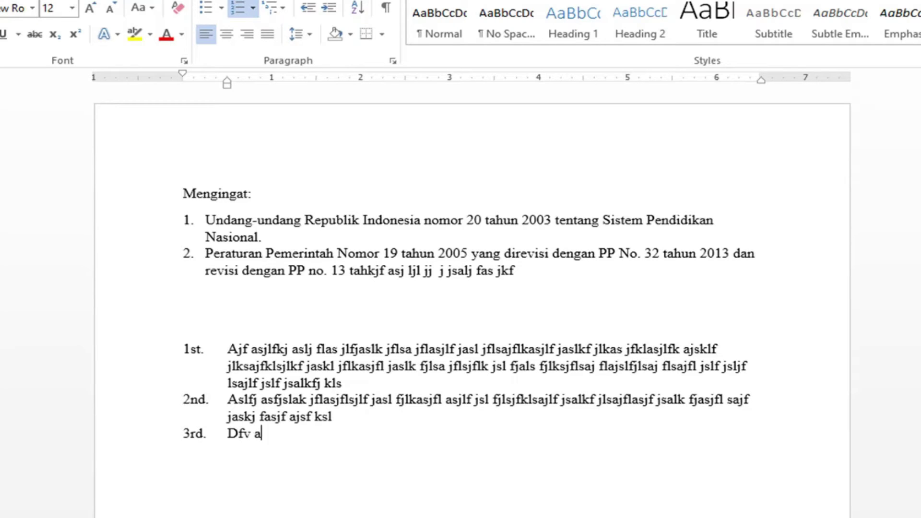
{"action": "type", "text": "da fas fasf"}
{"action": "key", "text": "Return"}
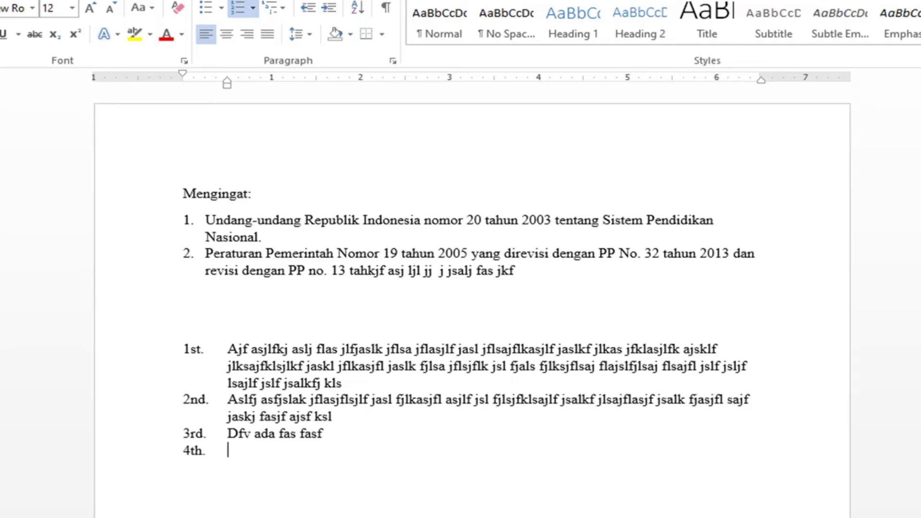
{"action": "type", "text": "Sv sdsa fas"}
{"action": "key", "text": "Return"}
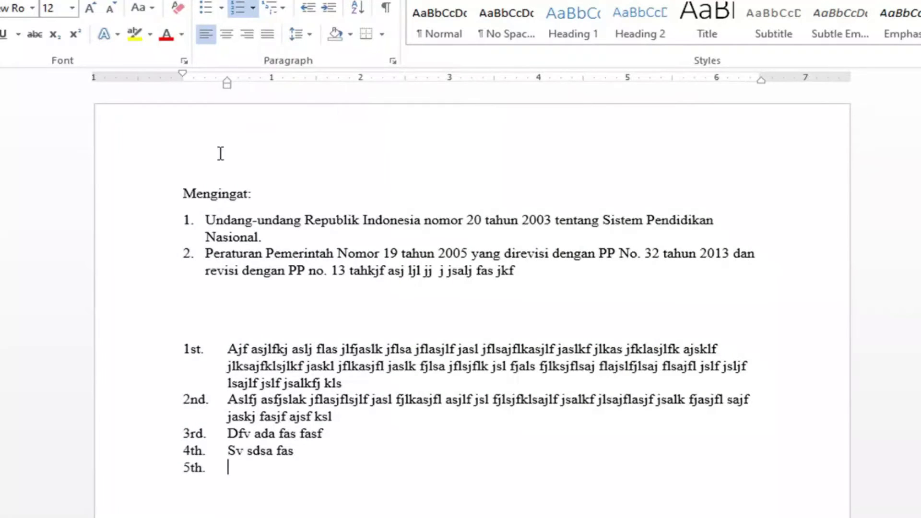
Step: Delete the entire contents of the document
{"action": "key", "text": "ctrl+a"}
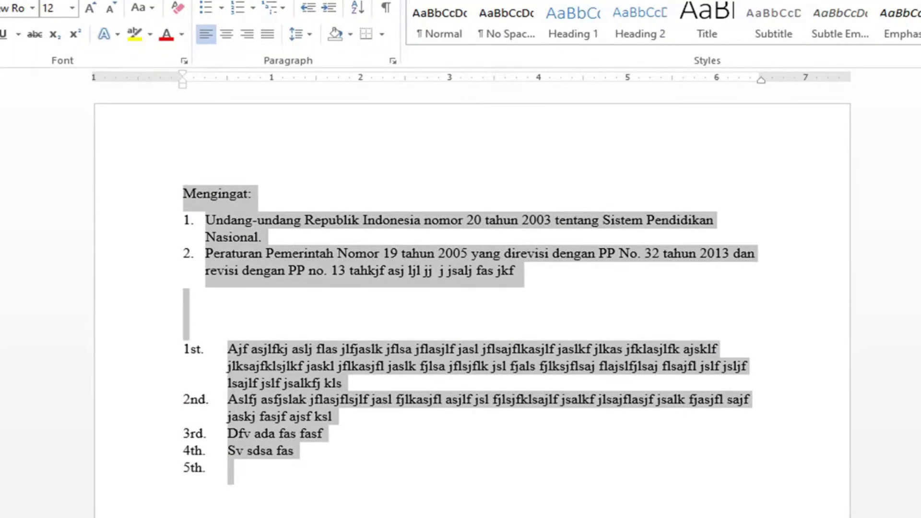
{"action": "key", "text": "Delete"}
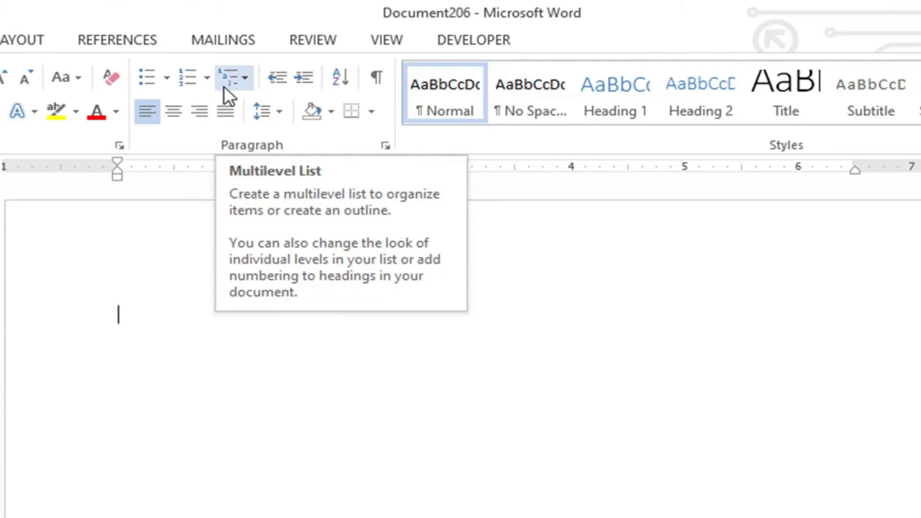
Step: Look through the multilevel list library and start defining a new multilevel list
{"action": "left_click", "coordinate": [245, 80]}
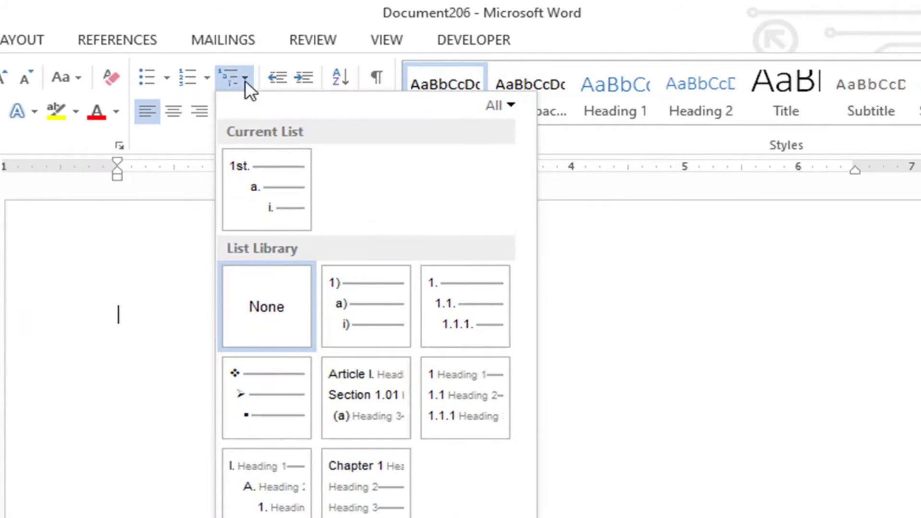
{"action": "mouse_move", "coordinate": [299, 362]}
{"action": "mouse_move", "coordinate": [293, 229]}
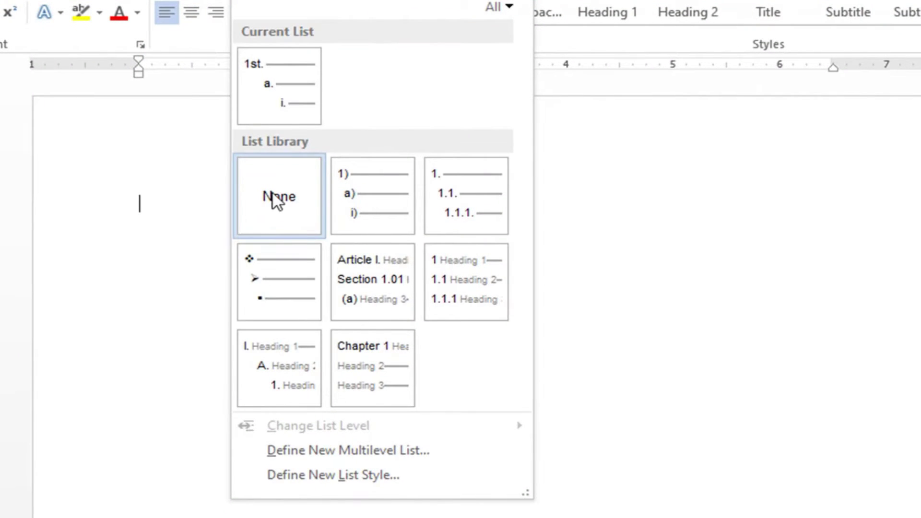
{"action": "mouse_move", "coordinate": [372, 179]}
{"action": "mouse_move", "coordinate": [344, 171]}
{"action": "left_click", "coordinate": [342, 476]}
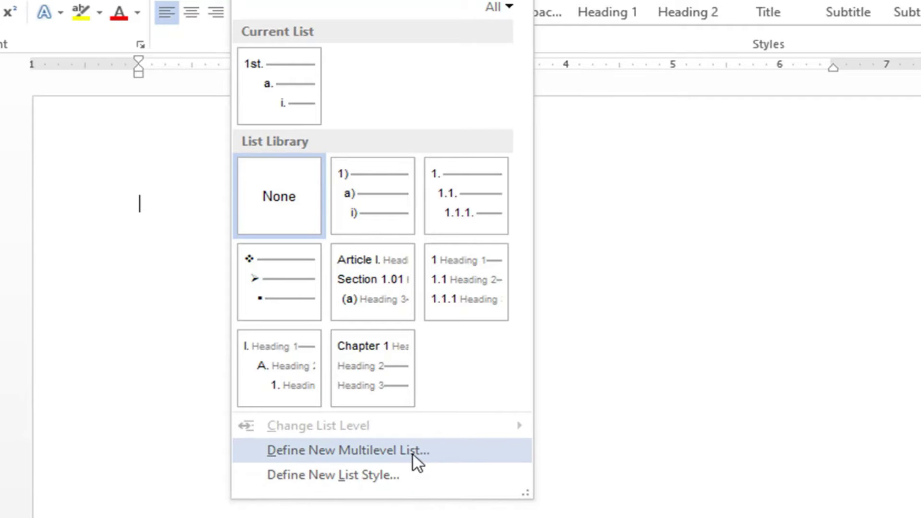
{"action": "left_click", "coordinate": [323, 449]}
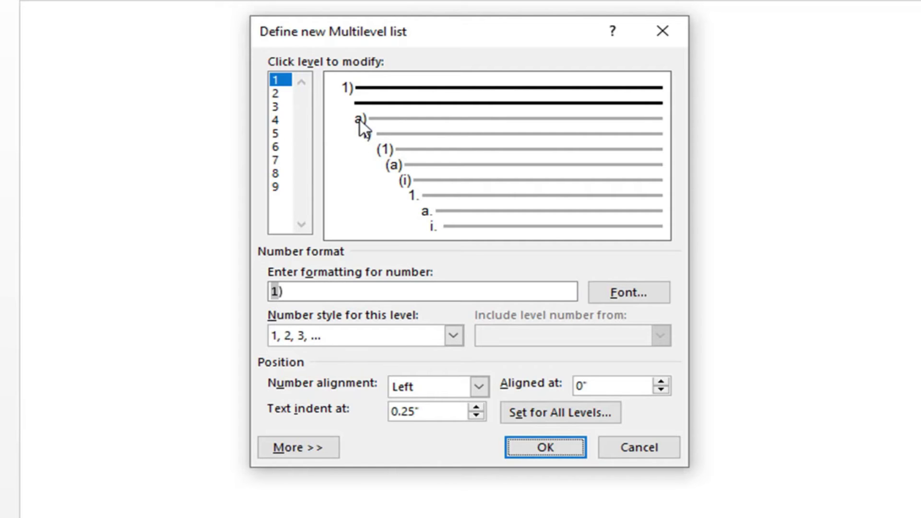
Step: Set level 1 of the multilevel list to the A, B, C number style, formatted with a trailing period as "A."
{"action": "left_click", "coordinate": [286, 78]}
{"action": "left_click_drag", "start_coordinate": [326, 290], "coordinate": [226, 287]}
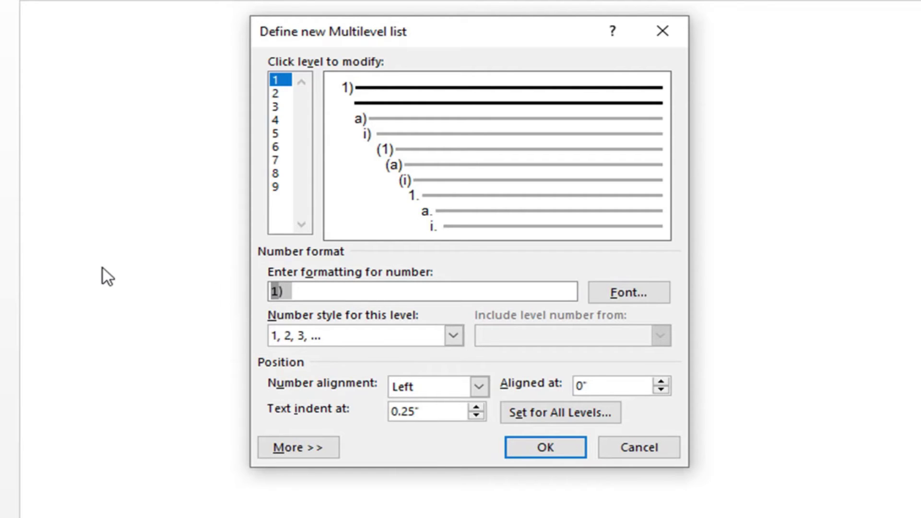
{"action": "key", "text": "Delete"}
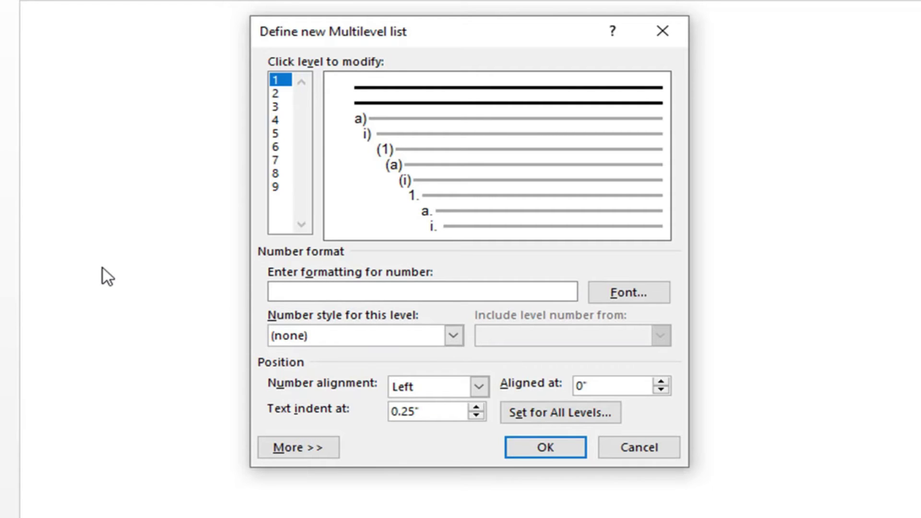
{"action": "left_click", "coordinate": [453, 335]}
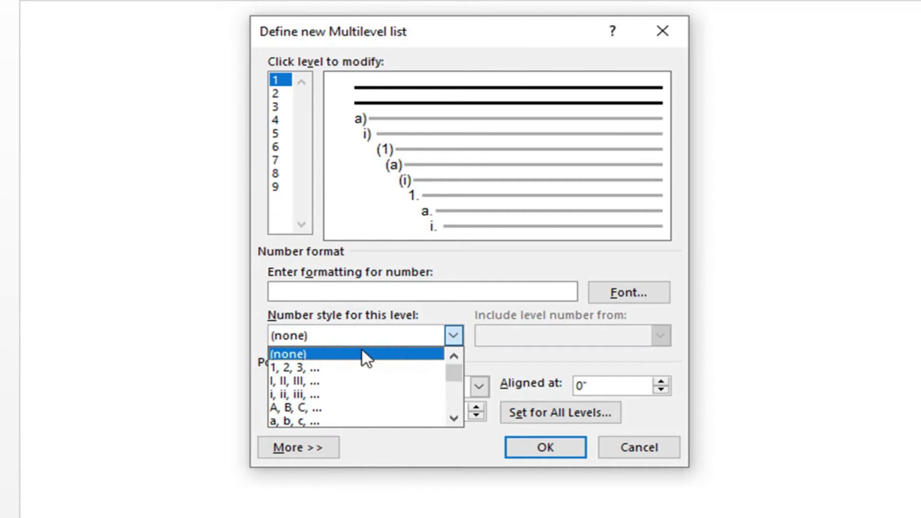
{"action": "left_click", "coordinate": [306, 407]}
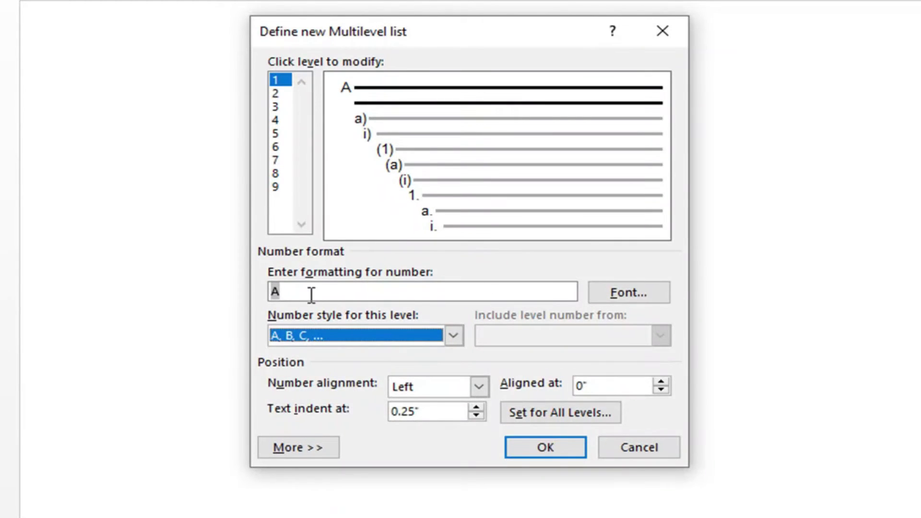
{"action": "left_click", "coordinate": [312, 295]}
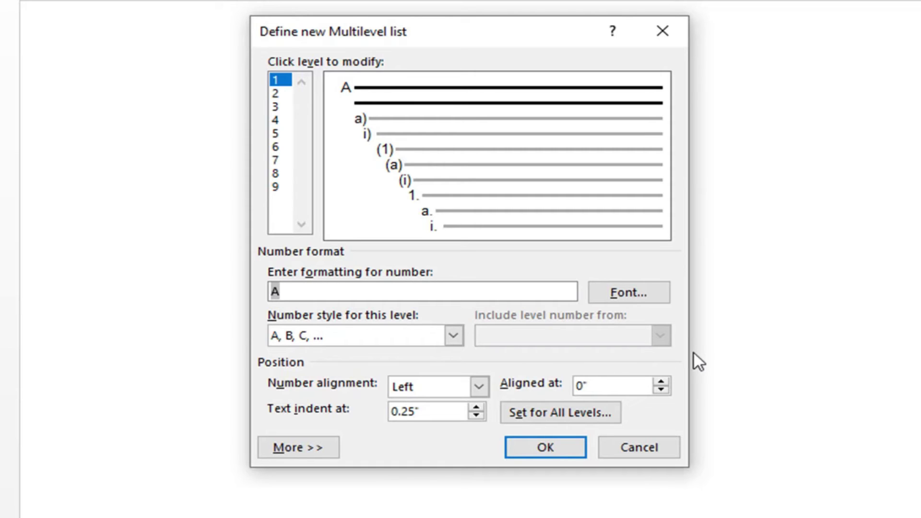
{"action": "type", "text": "."}
Step: Change the level 2 number format to "a." by replacing its closing parenthesis with a period
{"action": "left_click", "coordinate": [276, 94]}
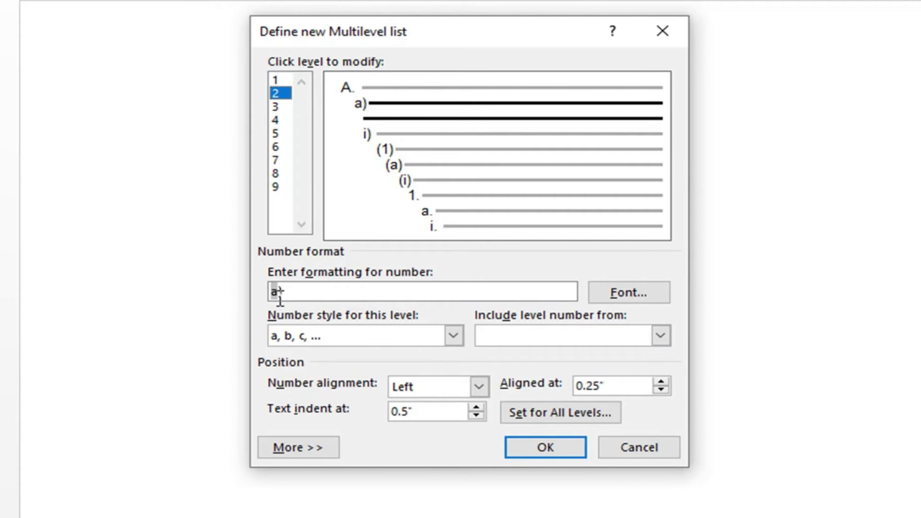
{"action": "left_click", "coordinate": [310, 290]}
{"action": "key", "text": "BackSpace"}
{"action": "type", "text": "."}
Step: Set level 3 of the multilevel list to the 1, 2, 3 number style formatted as "1.", and apply the new list definition
{"action": "left_click", "coordinate": [275, 106]}
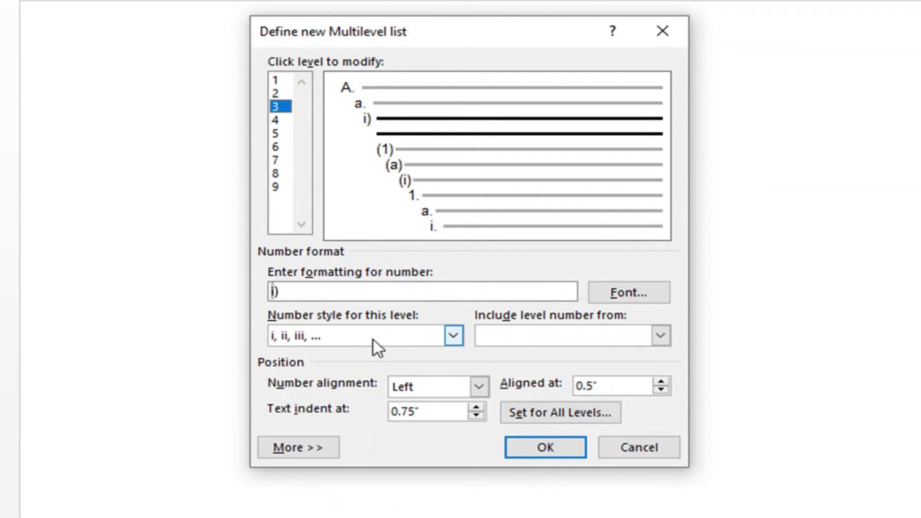
{"action": "left_click", "coordinate": [453, 336]}
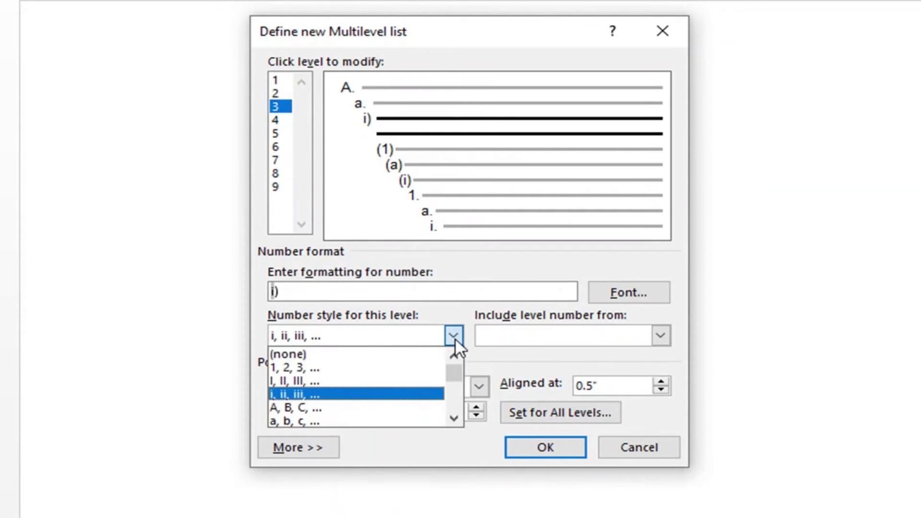
{"action": "left_click", "coordinate": [317, 367]}
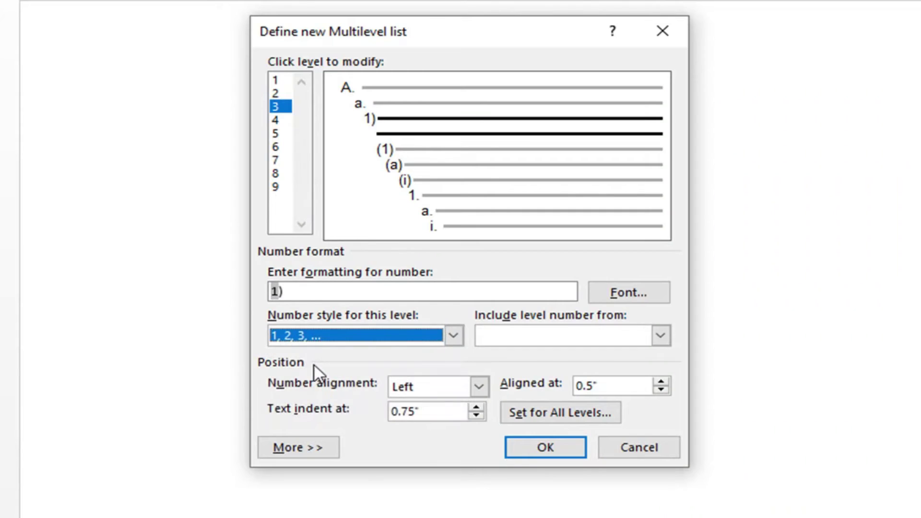
{"action": "left_click", "coordinate": [298, 291]}
{"action": "key", "text": "BackSpace"}
{"action": "type", "text": "."}
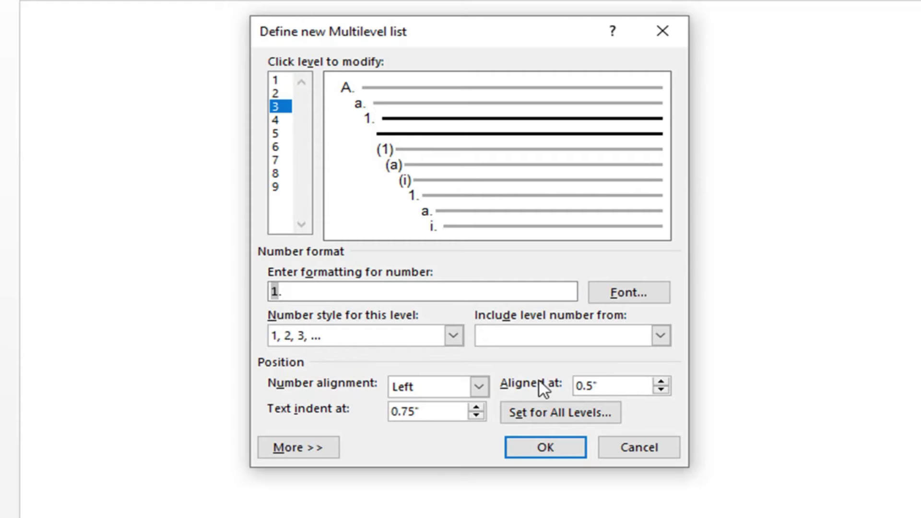
{"action": "left_click", "coordinate": [544, 450]}
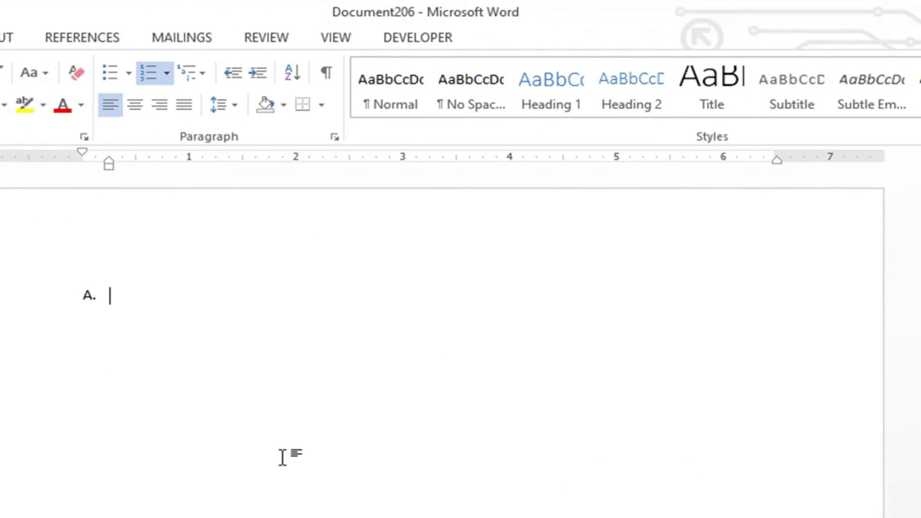
Step: Enter two top-level list items of filler text, beginning "L;sajf kljsad" for item A and "Lksjd lk;jsalj" for item B
{"action": "type", "text": "L;sajf kljsad fjlasj flaslkf jlkas jflksj lfk jsalk fjlk"}
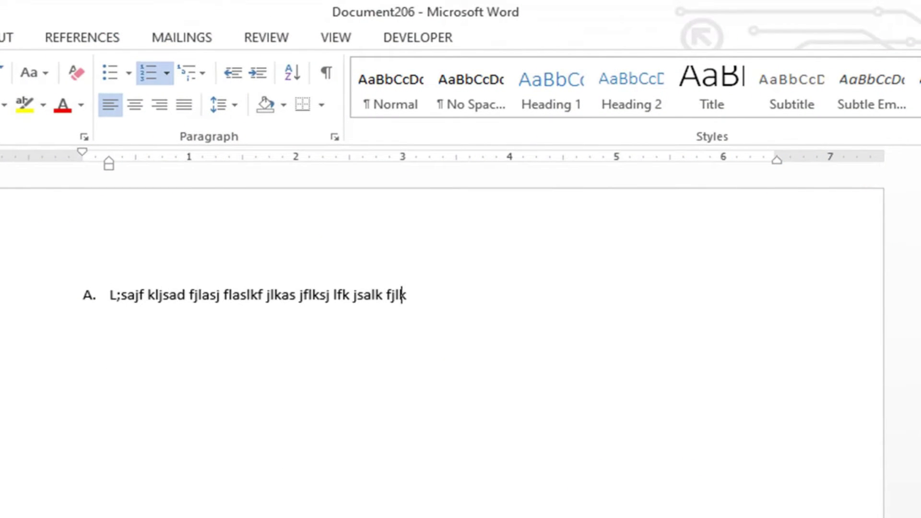
{"action": "type", "text": "as jflkasjlkf jsdlk jflksjflk asjlk fjkls jklaslkf jslakj fl;kasjlkf"}
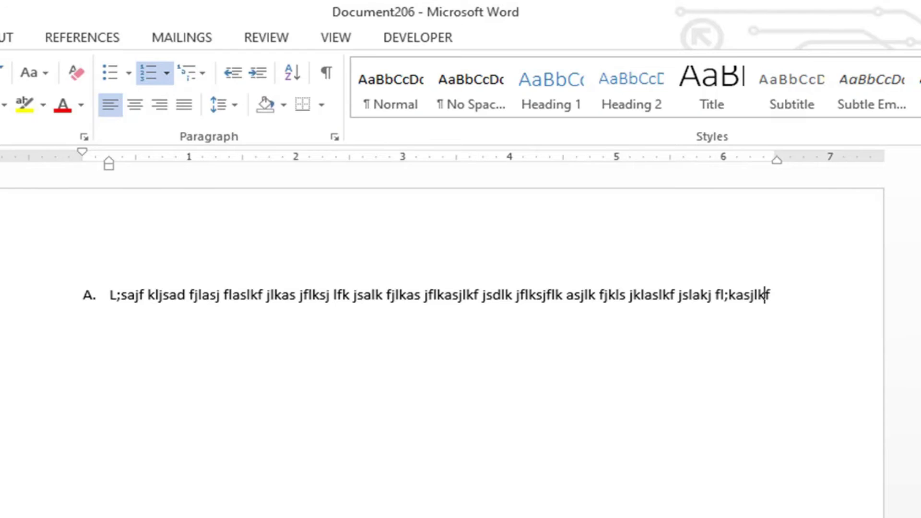
{"action": "type", "text": " jaslk;fj alksjflkasj lfkajslk jaslkj flasjfl ajslf jalsk jflkasjflslsaj"}
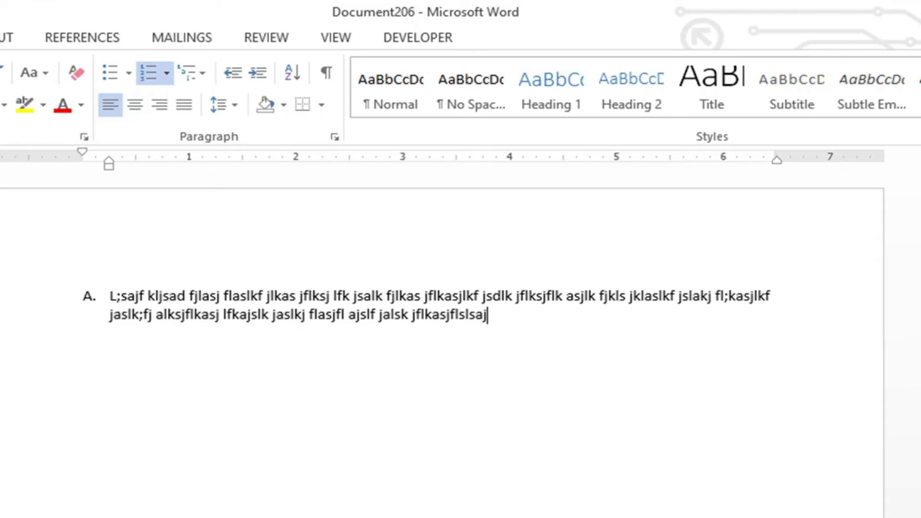
{"action": "key", "text": "Return"}
{"action": "type", "text": "Lksjd lk;jsalj lksajlkf jaslj flj slfkjaskl jflka"}
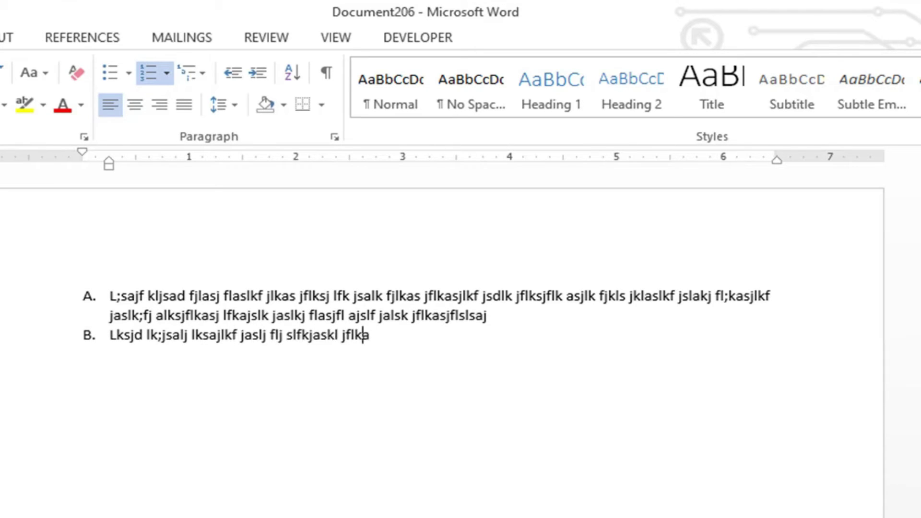
{"action": "type", "text": "sjflk jslf jalksj flsjfl jaslk fjlkasjflkajsklf jakls jfkl;ajslk"}
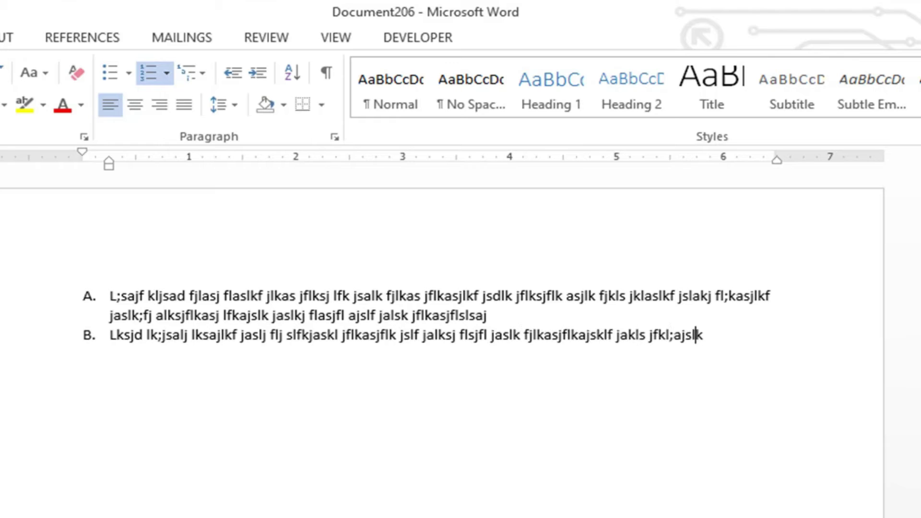
{"action": "type", "text": " fjaskl jflkasjflkjasklf jaslk jflkasjlk fjasljf aslfkasj flkasjfka"}
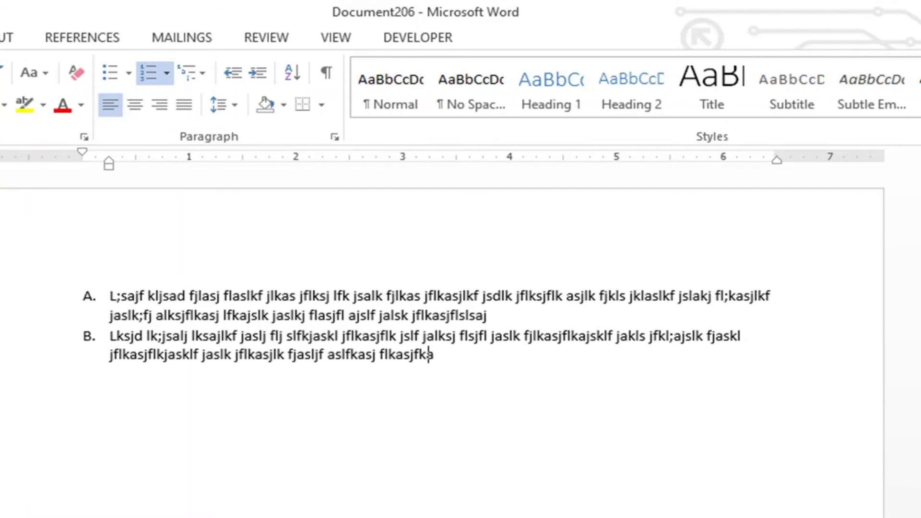
{"action": "type", "text": "sjf klasjfkl jasklfj aklsjf klasj fklasj fklasjf klasj fkasjfklasjf"}
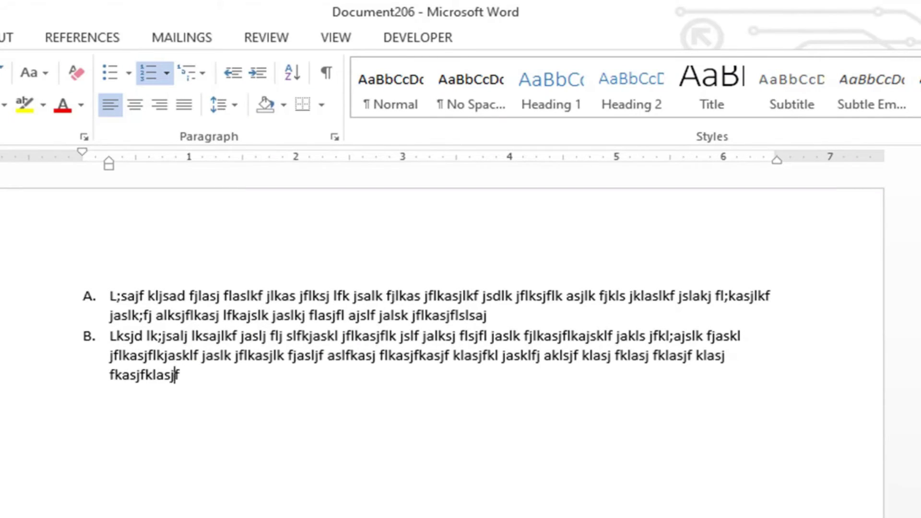
{"action": "type", "text": "klasjfklas"}
Step: Add a second-level item under item B and fill it with filler text beginning "KLZJckl jlkckl"
{"action": "key", "text": "Return"}
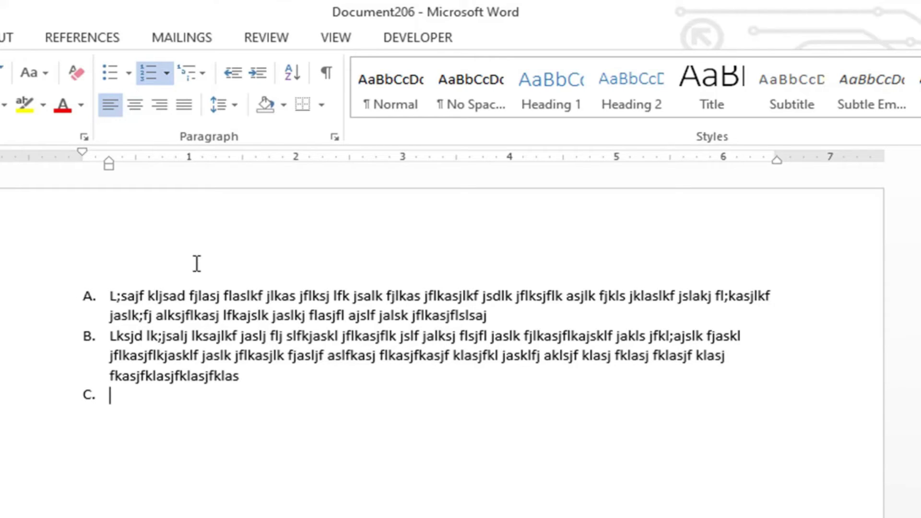
{"action": "left_click", "coordinate": [261, 73]}
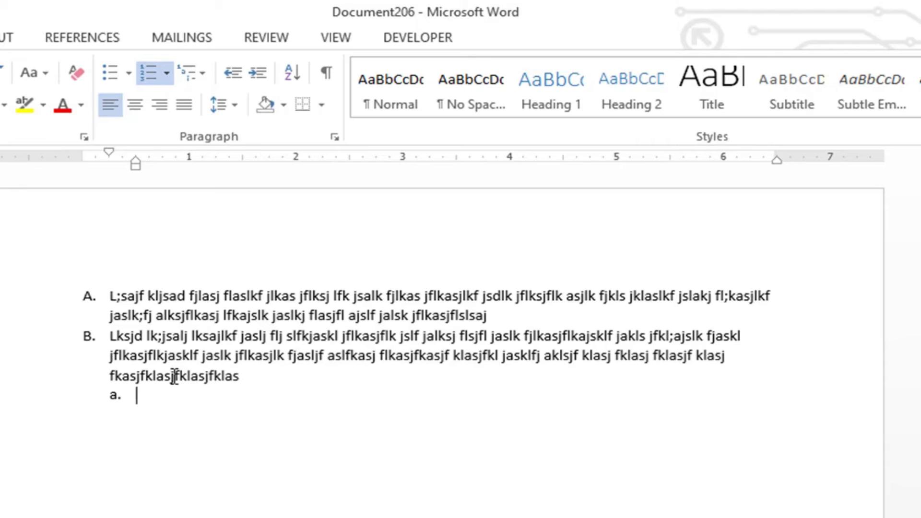
{"action": "type", "text": "KLZJckl jlkckl jclksjclk jxzklv jlkzxj vlkxjzlkvjzx"}
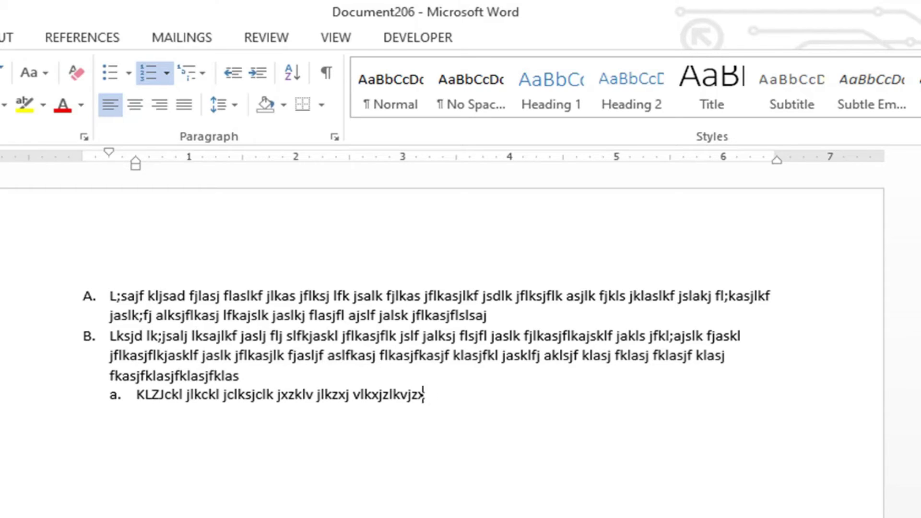
{"action": "type", "text": "lkc jvlkzx jvkljxlk jvlkzx jklv jxlzk jvlk;jzxlk vjlkxzjvlk;zjxlk"}
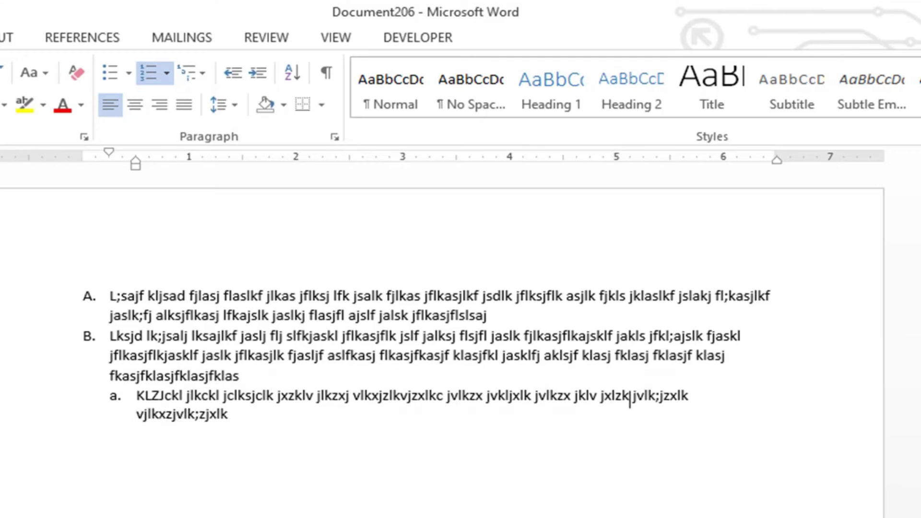
{"action": "type", "text": "v jzxlkjvlkzxjvlkzxjkl vjzxlkjvlzxjlk;v jxzlk vjxlzjvlzxjlkvj xklzckljcl kjklscjsaklc sodfh osh fklsjh cklHCL"}
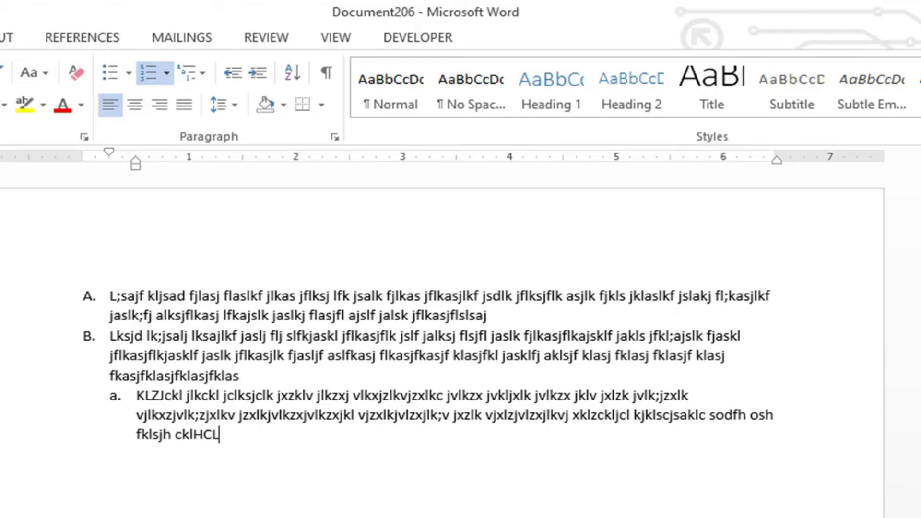
Step: Add two more second-level items, b and c, with filler text beginning "Asoidfjo iasjfasj" and "Klasjv lkajvkl"
{"action": "key", "text": "Return"}
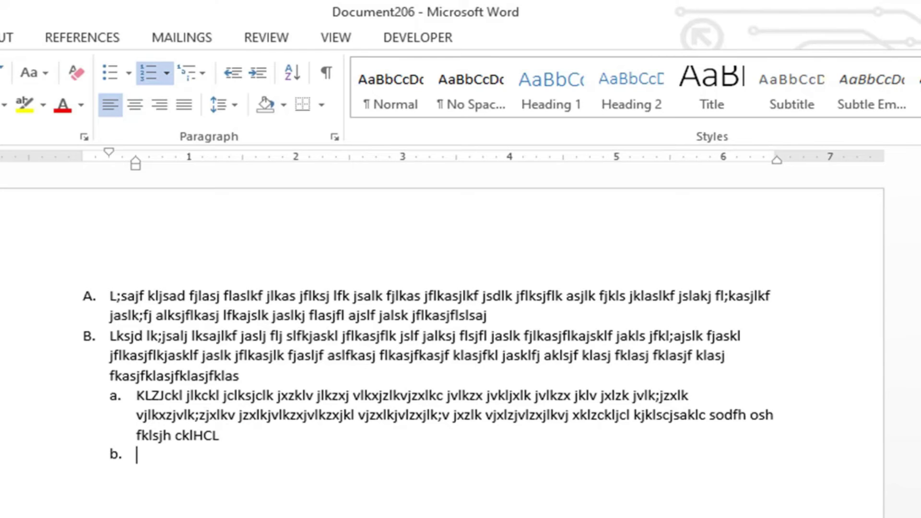
{"action": "type", "text": "Asoidfjo iasjfasj f"}
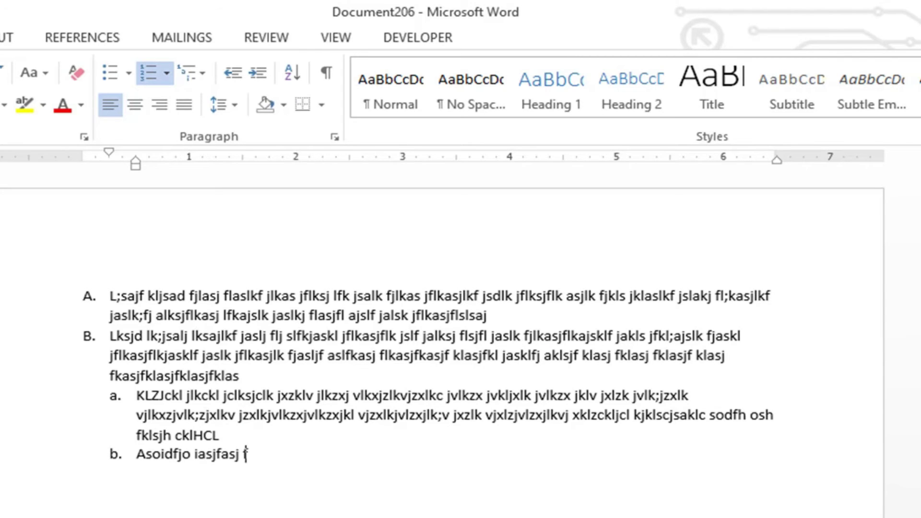
{"action": "type", "text": "lajsf lsakj fklsadjfklasdjklasjdkvlajskldv jaklsjvlkasjvk"}
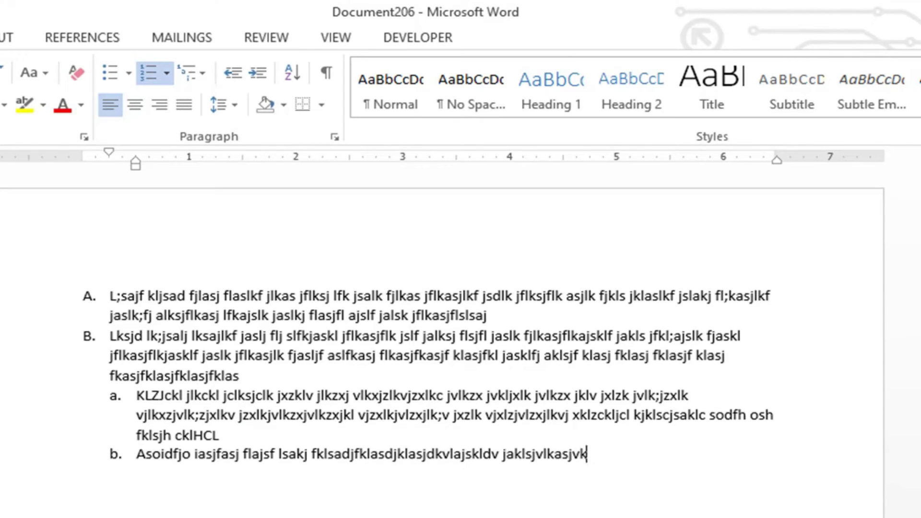
{"action": "type", "text": "lasjvklasj vklasjvklasj vklasjvklasjvklasjvklasjvlsd"}
{"action": "key", "text": "Return"}
{"action": "type", "text": "Klasjv lkajvkl ajlksjvd"}
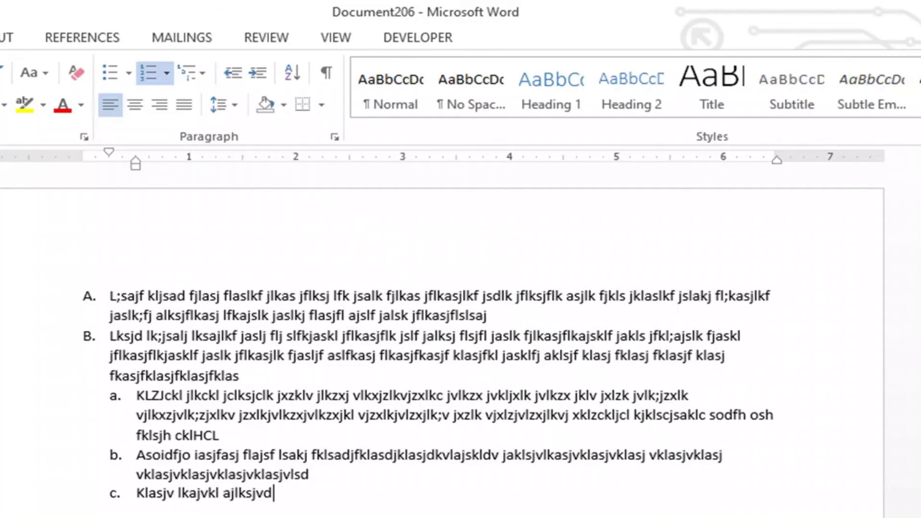
{"action": "type", "text": " lkajslkdjvaklsjv ask vjasklj vklasjv klasj vklasj vklasj vklasjvlkasjv klasj vklas"}
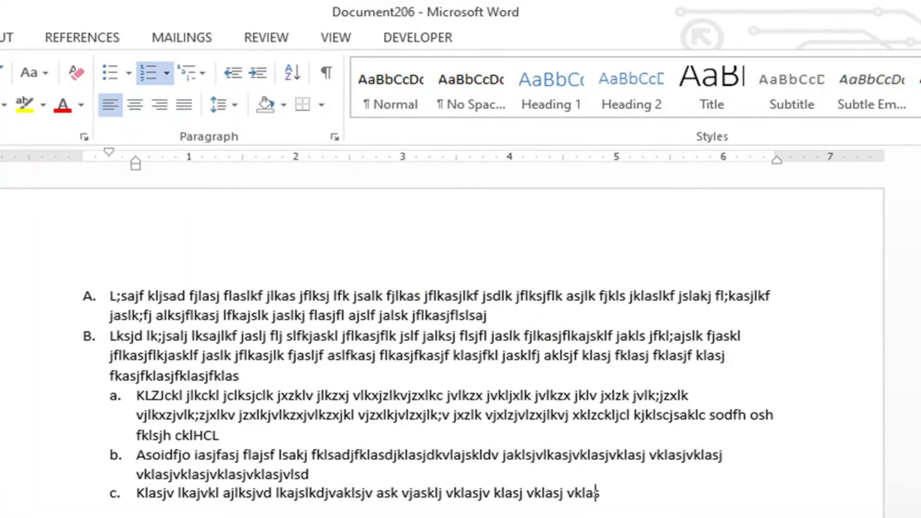
{"action": "type", "text": "jv klasjv klasj vklasj vlkasj vlasj v"}
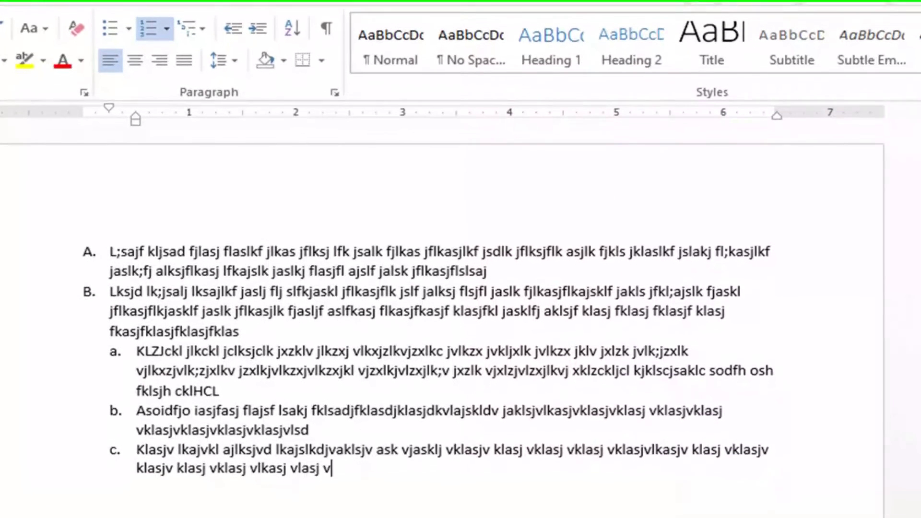
{"action": "type", "text": "asjvl;asjvasjv;alsk vlkasj vaklsj vklasjvd"}
Step: Add two third-level items under item c with filler text beginning "Klsdjf laskjdfkl" and "Saklfj aklsjf"
{"action": "key", "text": "Return"}
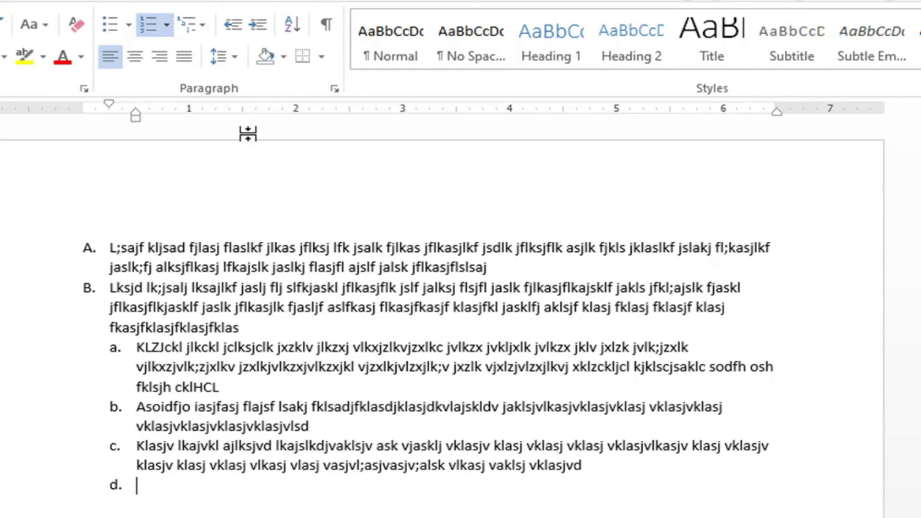
{"action": "left_click", "coordinate": [259, 25]}
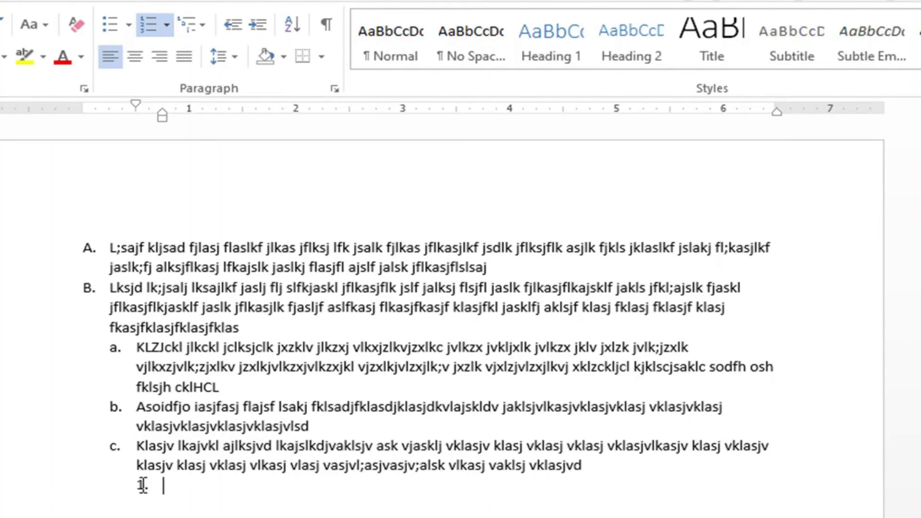
{"action": "type", "text": "Klsdjf laskjdfkl aslkfjaskl flkasj faslj flaslfkajs "}
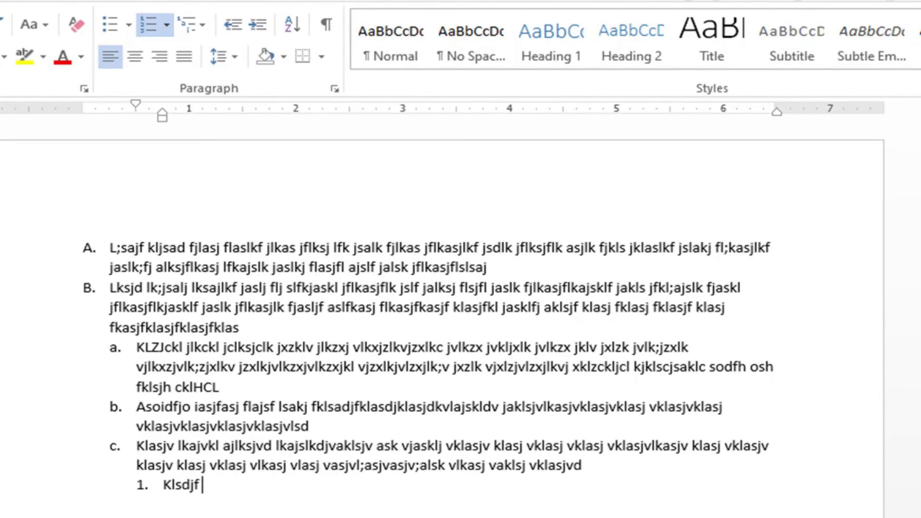
{"action": "type", "text": "flaksjf aslkfjas klasjf kaskfjasklfjaskljfaskljfakl"}
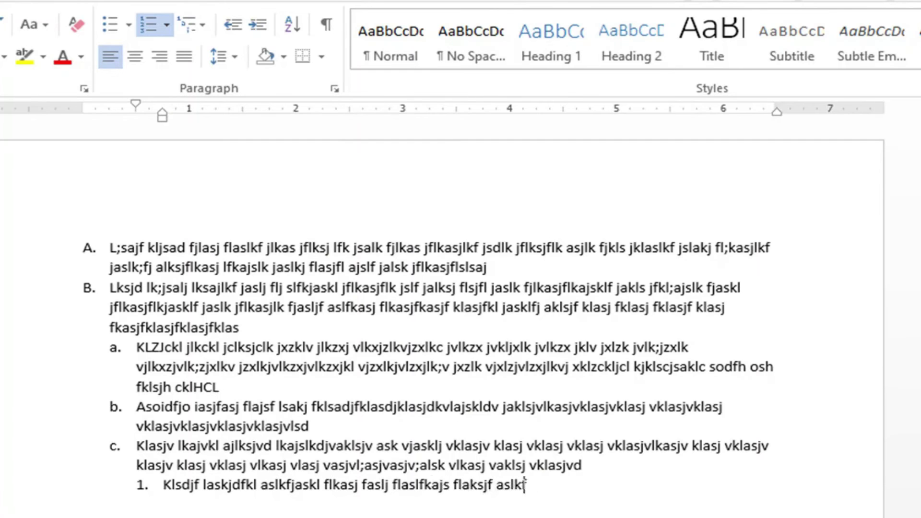
{"action": "type", "text": "sjf askljf kals fjsaklf jasklfj asklfjasdlkf s"}
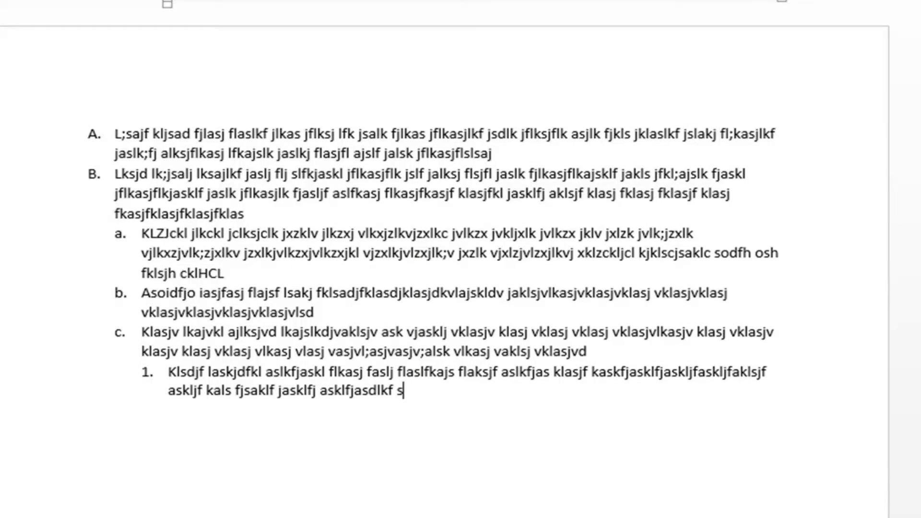
{"action": "key", "text": "Return"}
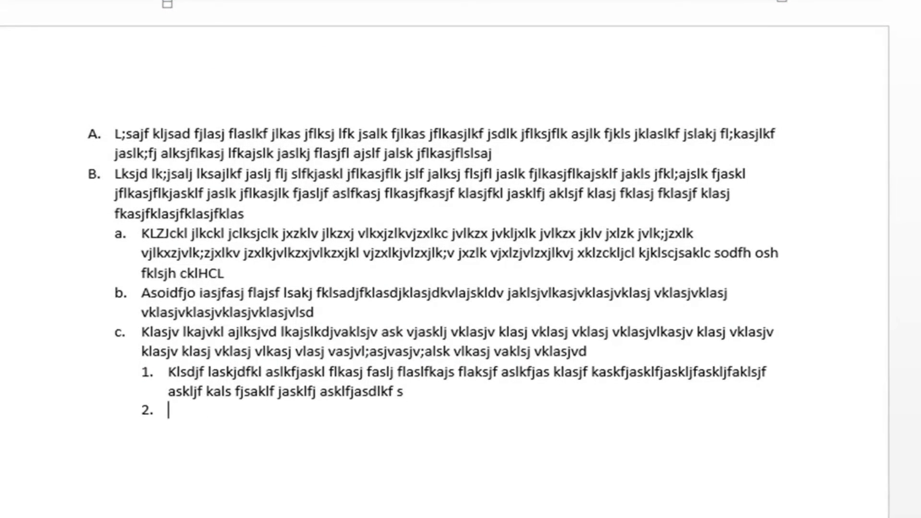
{"action": "type", "text": "Saklfj aklsjf lkasjf klasjklfj aslkfjlkasj fklasjdlf jaskl"}
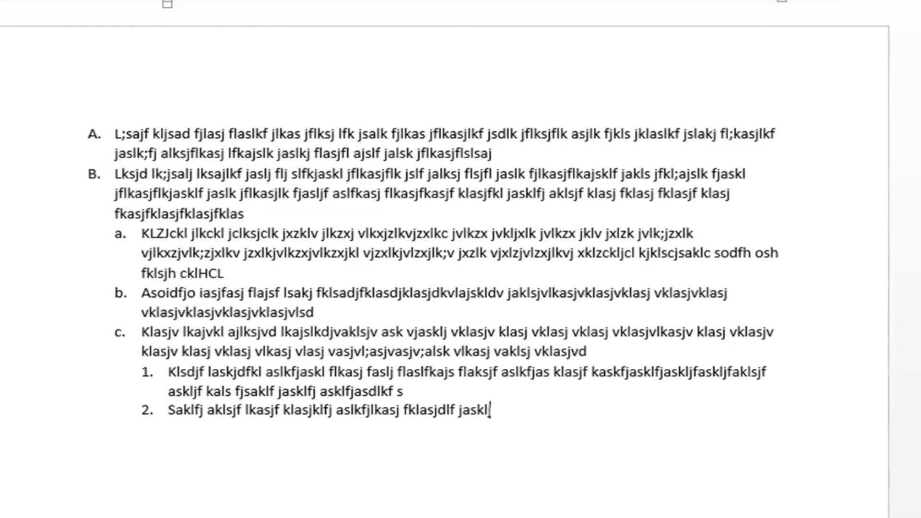
{"action": "type", "text": "jf klsajf klasjf klasj flkasj fklasj fklasj fklasj fklasj klfasjlkfjasl"}
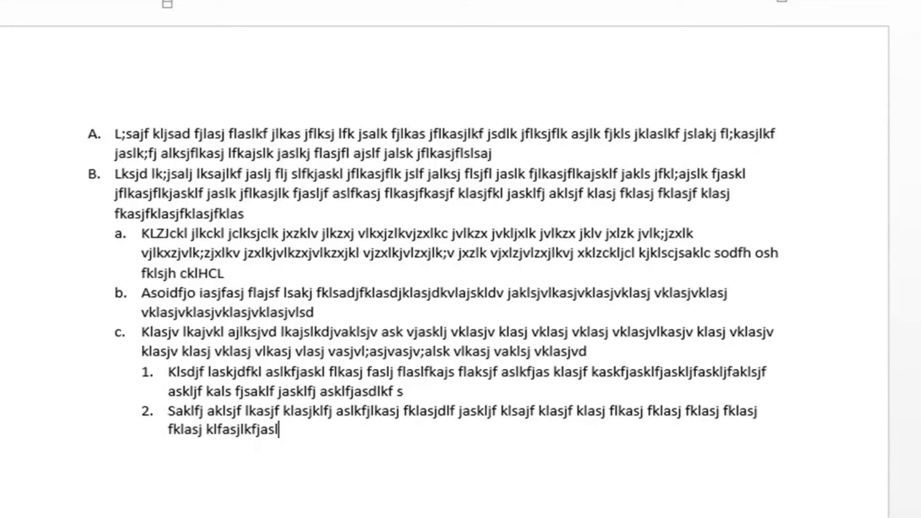
Step: Start a new list item below third-level item 2 and promote it two levels to the top level
{"action": "key", "text": "Return"}
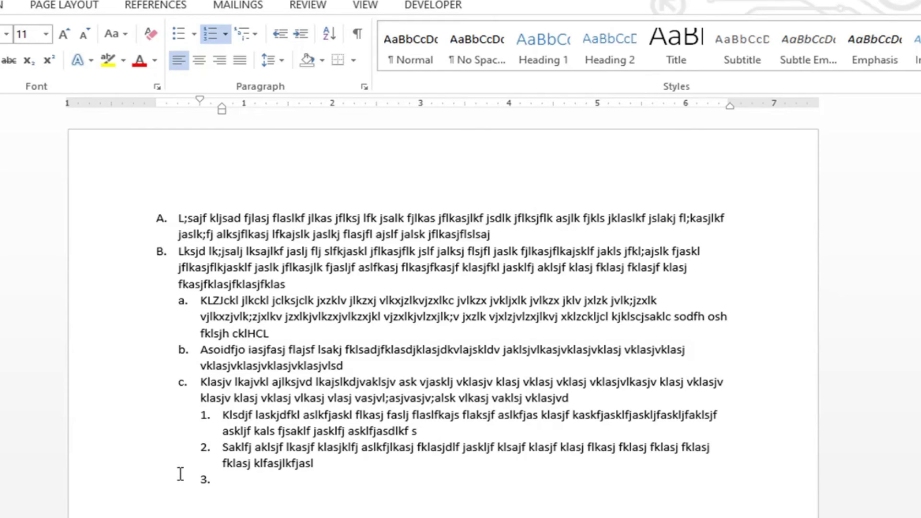
{"action": "left_click", "coordinate": [281, 32]}
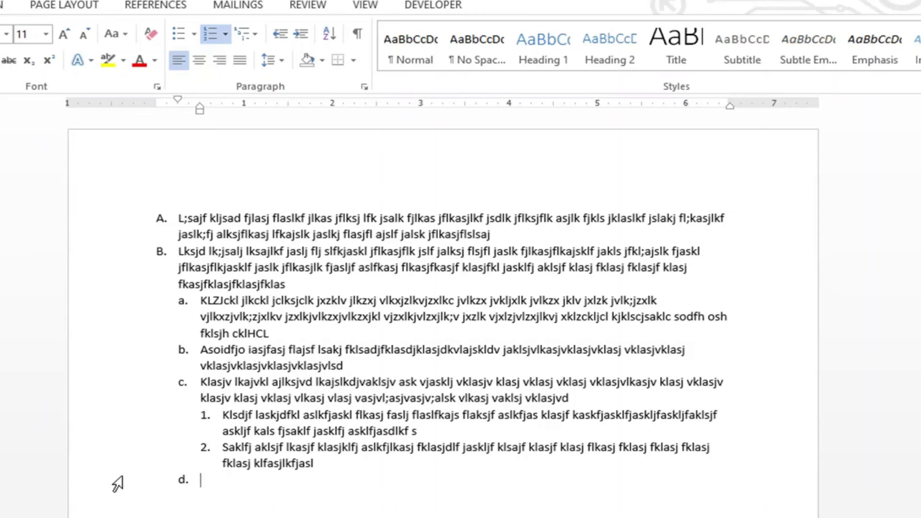
{"action": "left_click", "coordinate": [276, 35]}
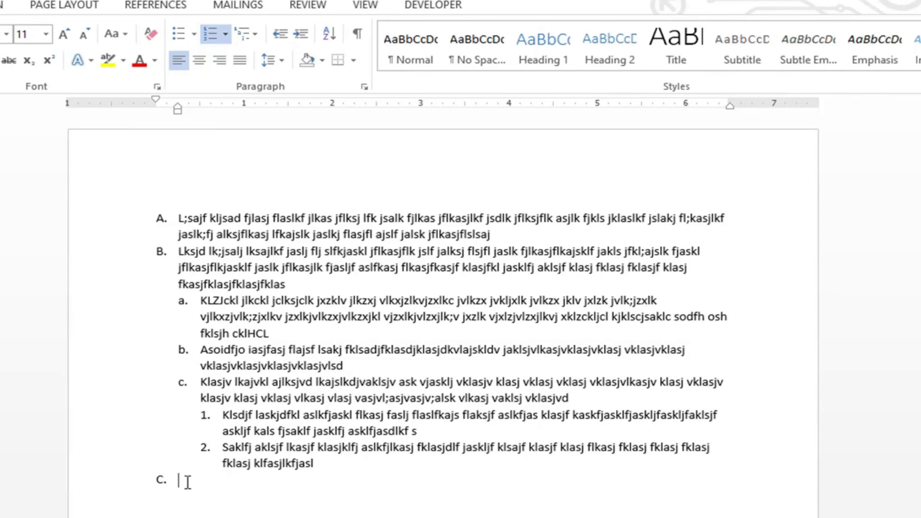
Step: Fill top-level item C with filler text beginning "Jkh KJZHc jkjhj" and end the list on the line below it
{"action": "type", "text": "Jkh KJZHc jkjhj sajkh"}
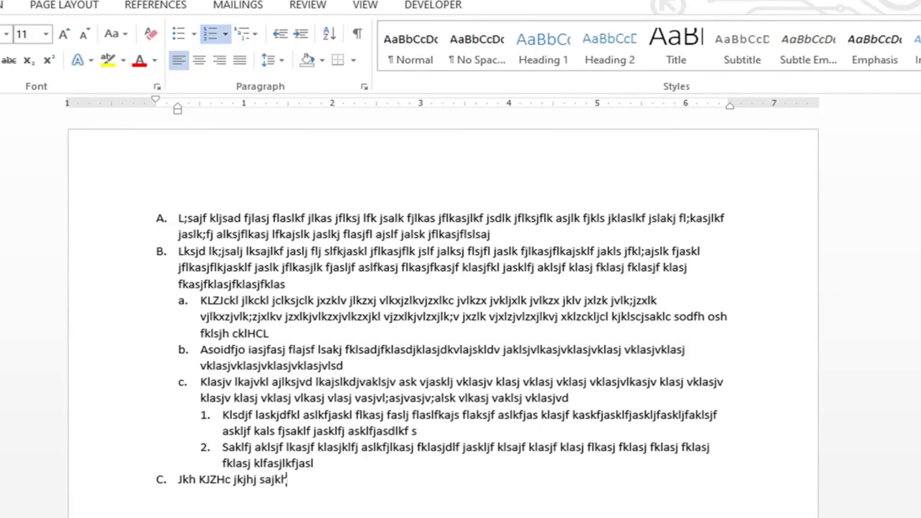
{"action": "type", "text": "ckj hsdajkh kjlsfiheakjfhads klhfaklsdhf kljash kljash kjfh"}
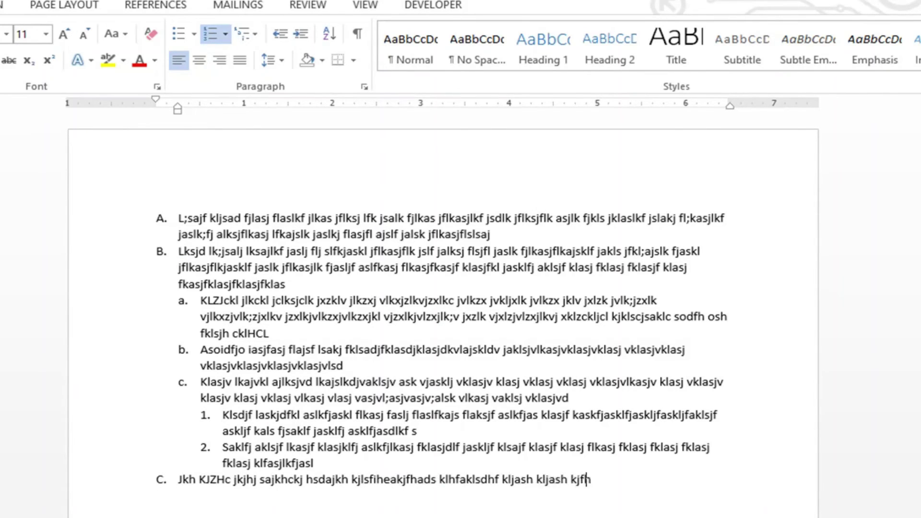
{"action": "type", "text": "asdkjfhasdkhfasjkf halkfh as      jklfh kalsjhf kjlas hfkjahskjfhakshfashkfhasjkfashfksahfkjas"}
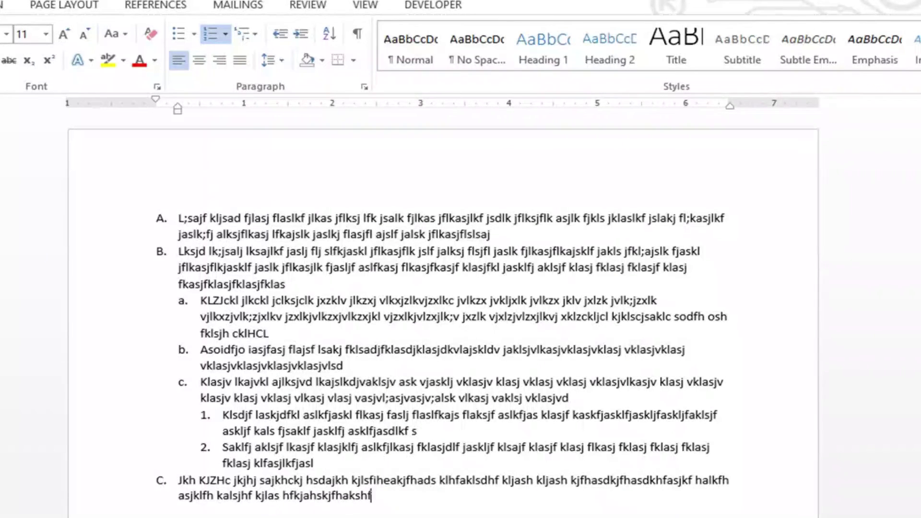
{"action": "key", "text": "Return"}
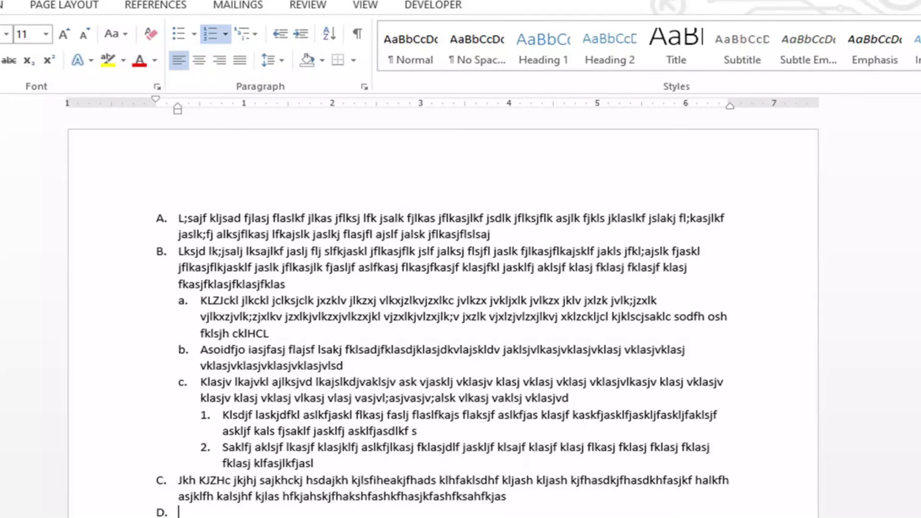
{"action": "left_click", "coordinate": [211, 32]}
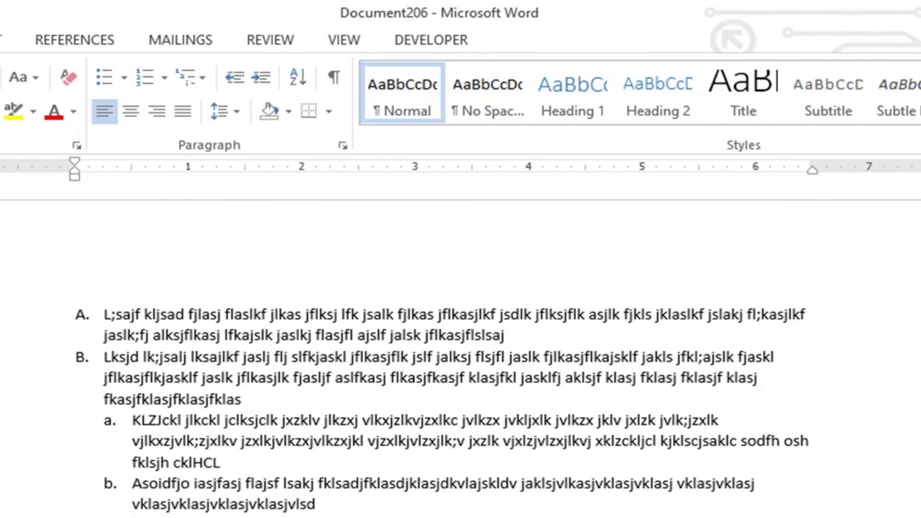
Step: Redefine the multilevel list so that level 1 numbers are aligned at 0.25"
{"action": "left_click", "coordinate": [136, 314]}
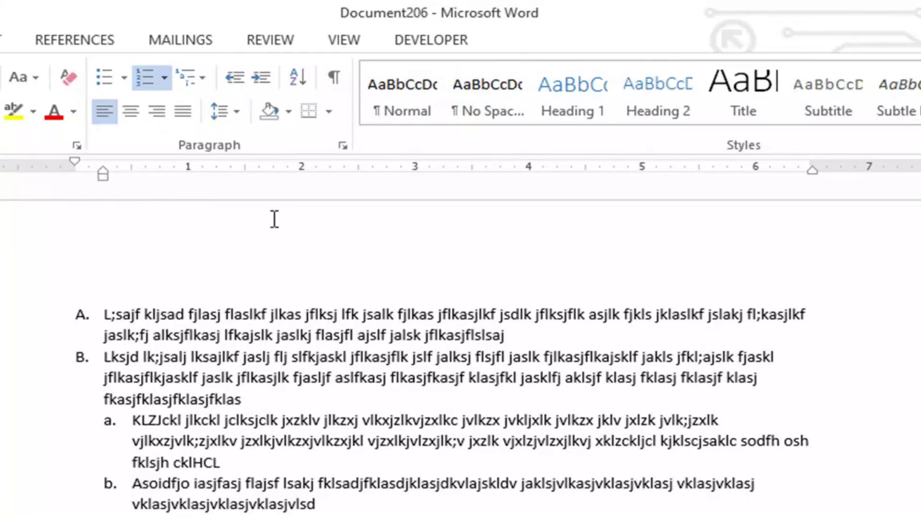
{"action": "left_click", "coordinate": [204, 79]}
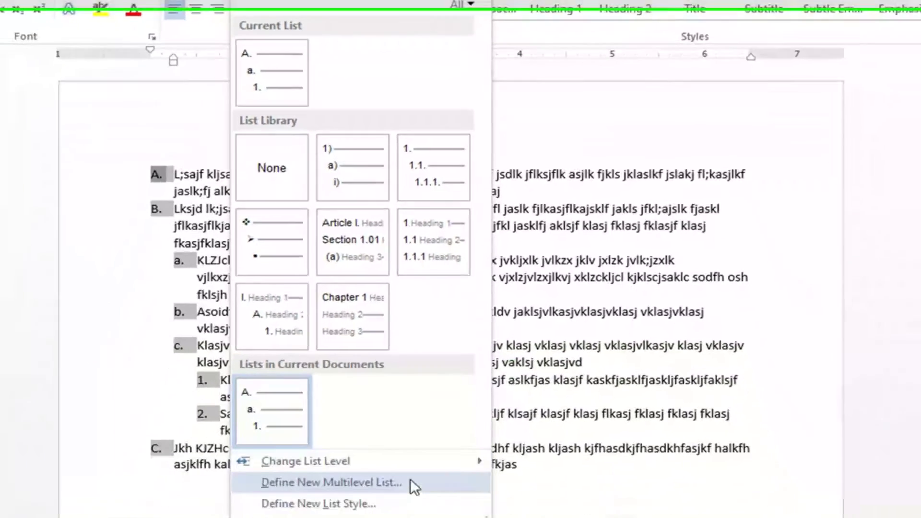
{"action": "left_click", "coordinate": [410, 457]}
{"action": "left_click_drag", "start_coordinate": [460, 93], "coordinate": [631, 93]}
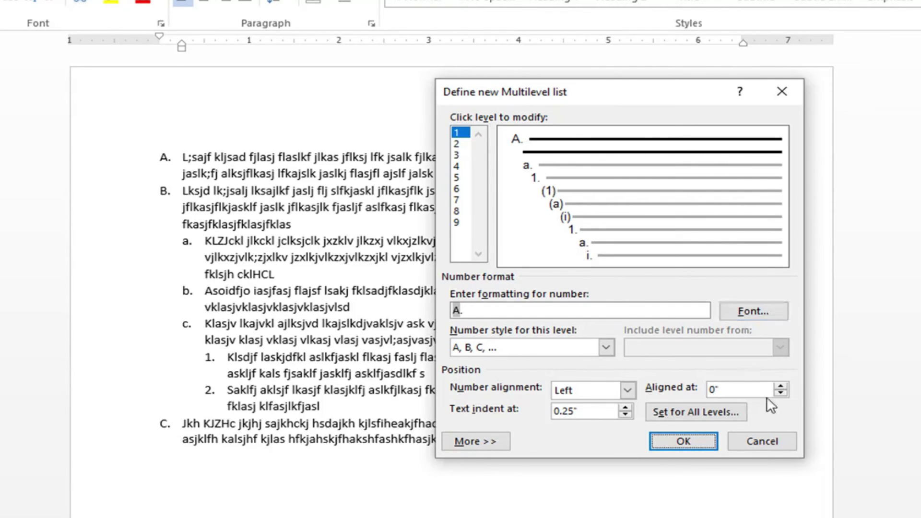
{"action": "left_click", "coordinate": [779, 385]}
{"action": "left_click", "coordinate": [779, 386]}
{"action": "left_click", "coordinate": [779, 385]}
{"action": "left_click", "coordinate": [779, 385]}
{"action": "left_click", "coordinate": [779, 386]}
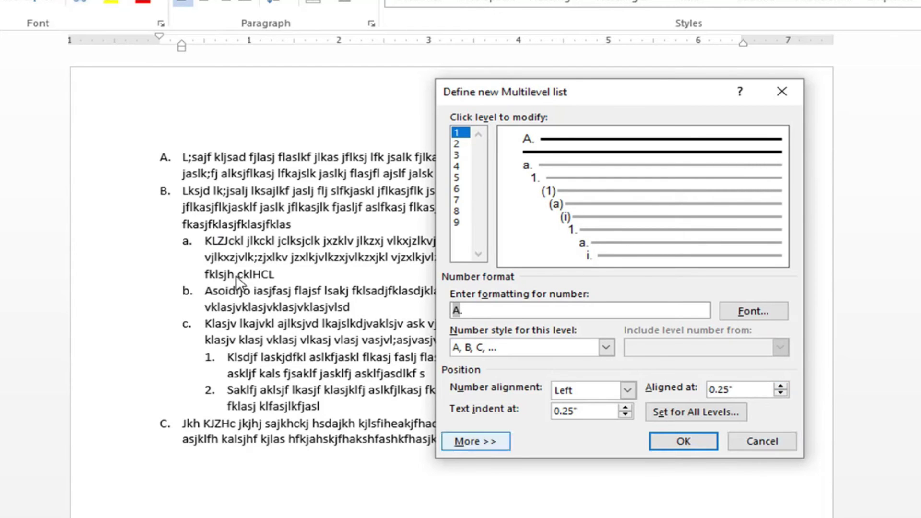
{"action": "left_click", "coordinate": [672, 445]}
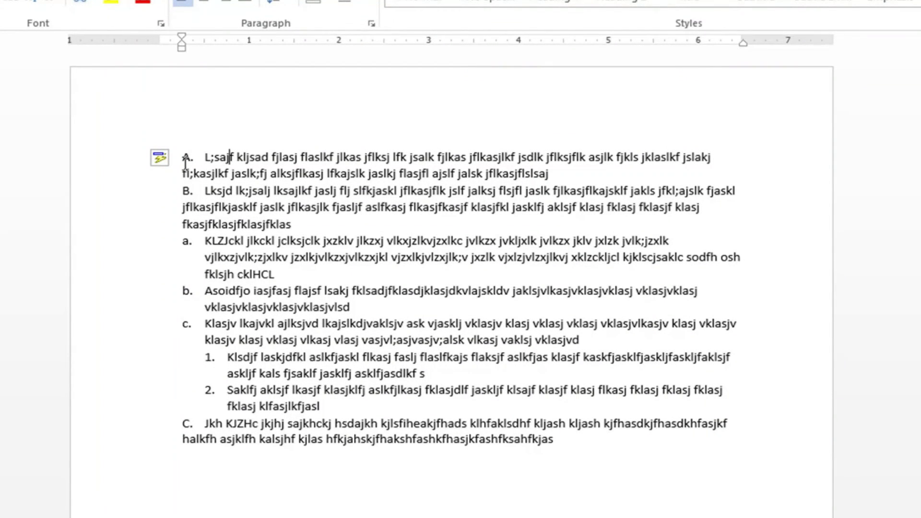
Step: Set the text indent of level 1 in the multilevel list definition to 0.3"
{"action": "left_click", "coordinate": [249, 0]}
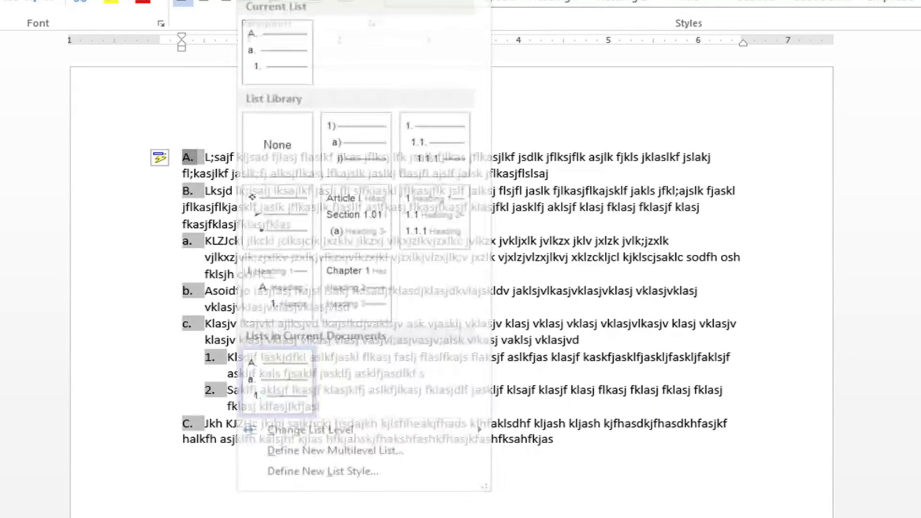
{"action": "left_click", "coordinate": [357, 457]}
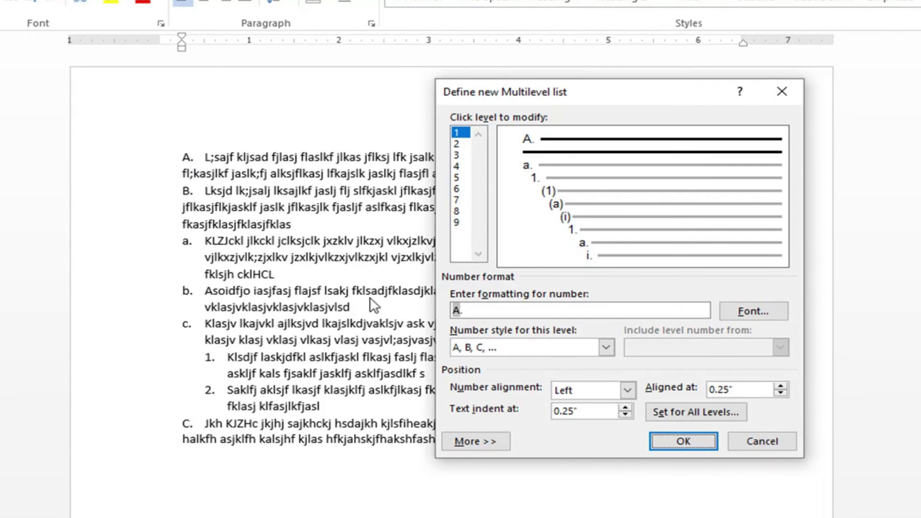
{"action": "left_click", "coordinate": [625, 407]}
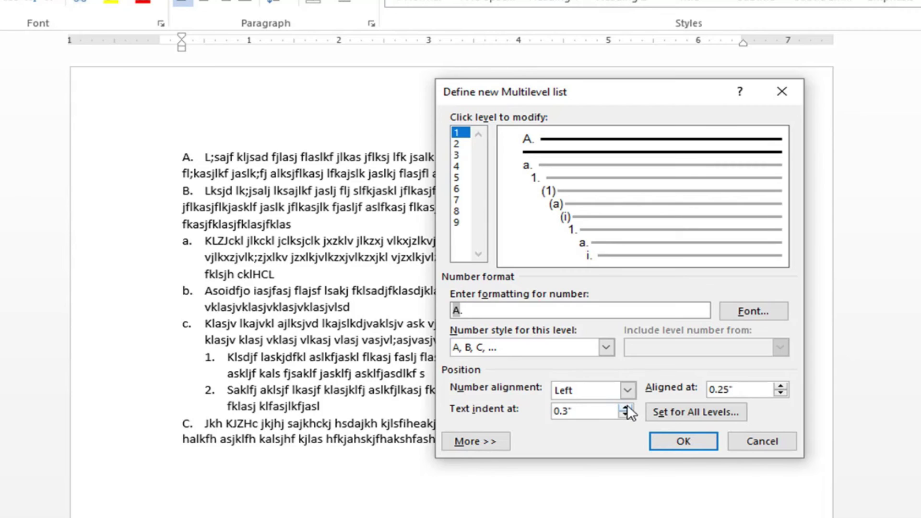
{"action": "left_click", "coordinate": [676, 441]}
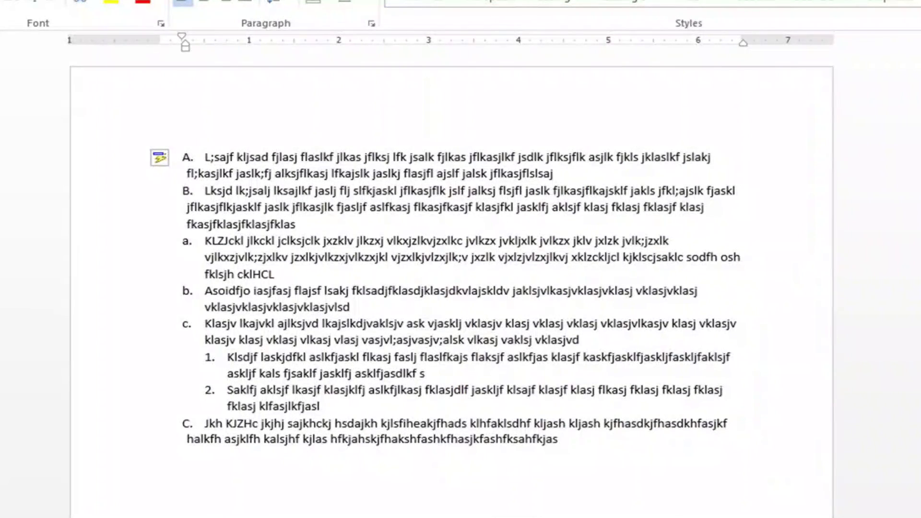
Step: Set the text indent of level 1 in the multilevel list definition to 0.5"
{"action": "left_click", "coordinate": [247, 1]}
{"action": "left_click", "coordinate": [357, 456]}
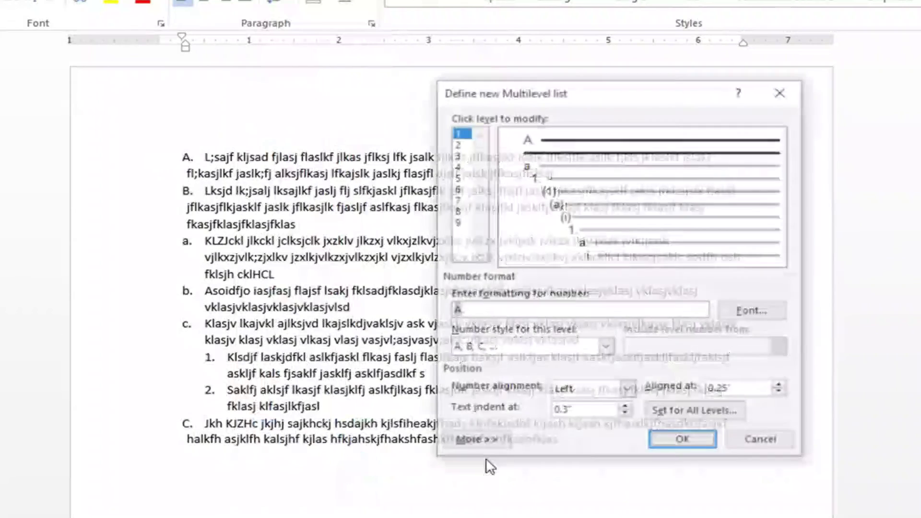
{"action": "left_click", "coordinate": [625, 408]}
{"action": "left_click", "coordinate": [626, 408]}
{"action": "left_click", "coordinate": [625, 408]}
{"action": "left_click", "coordinate": [625, 408]}
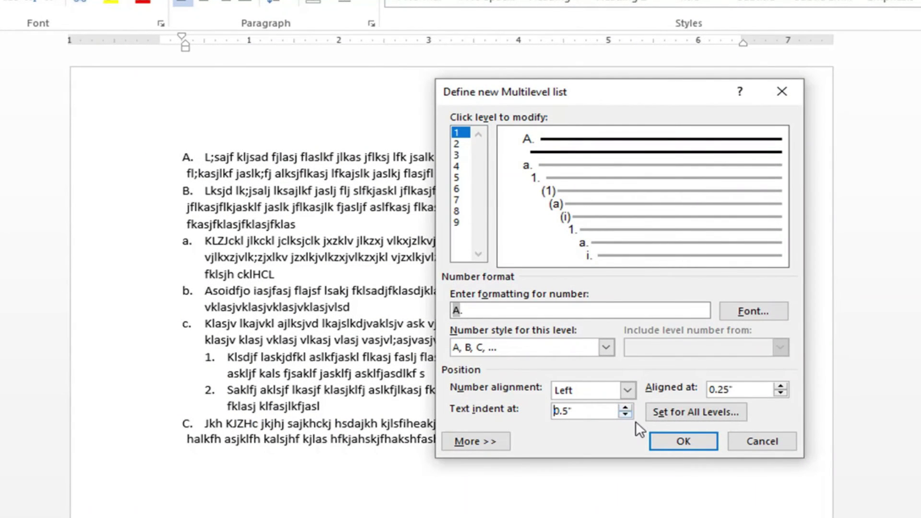
{"action": "left_click", "coordinate": [669, 442]}
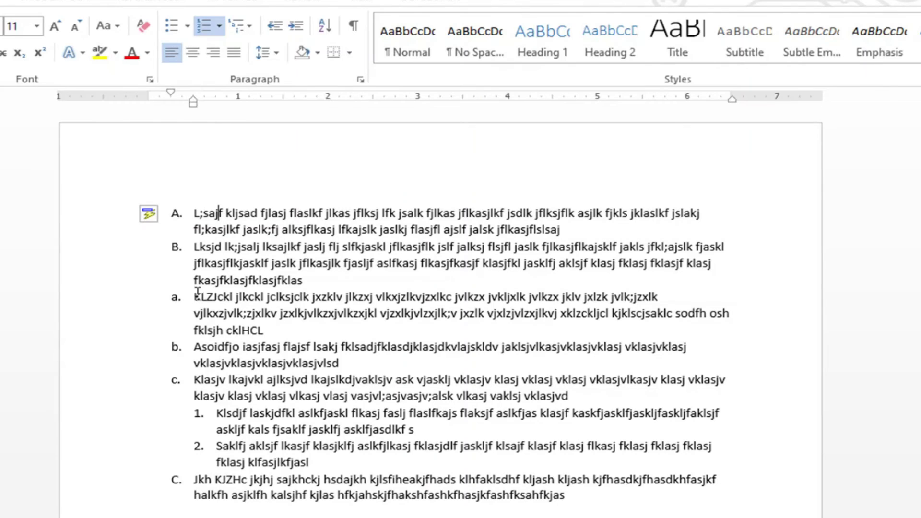
Step: Set the number alignment position of level 2 in the multilevel list definition to 0.5"
{"action": "left_click", "coordinate": [249, 27]}
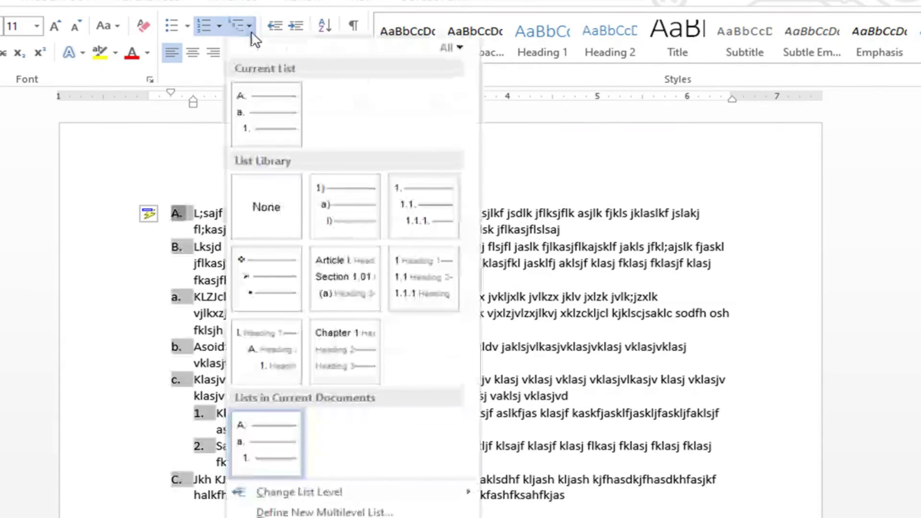
{"action": "left_click", "coordinate": [357, 512]}
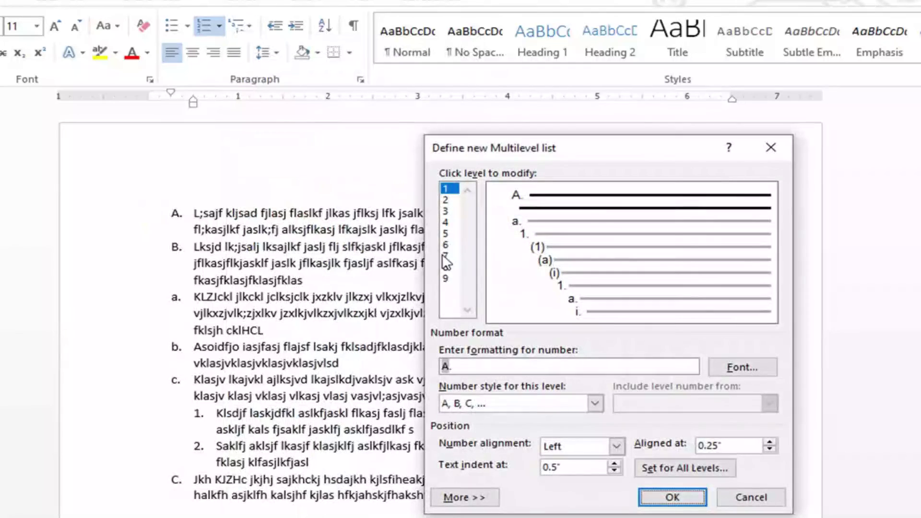
{"action": "left_click", "coordinate": [447, 200]}
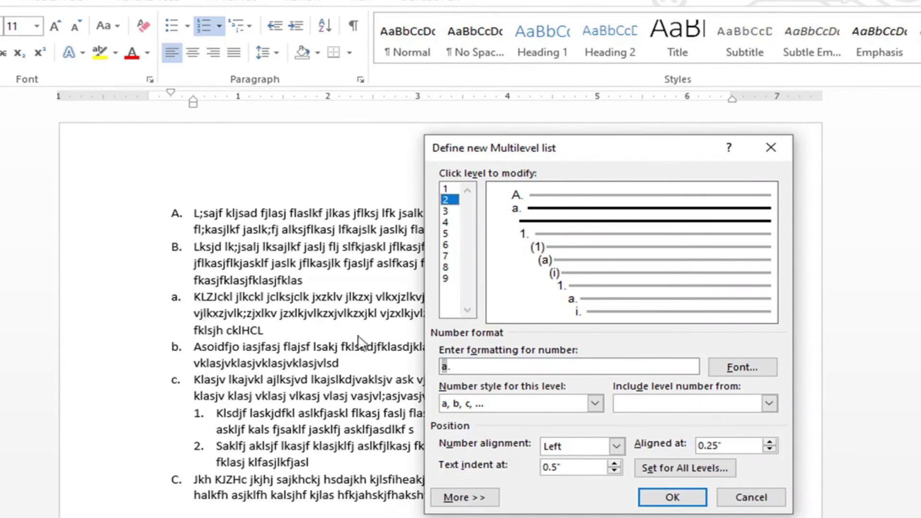
{"action": "left_click", "coordinate": [770, 443]}
{"action": "left_click", "coordinate": [770, 443]}
{"action": "left_click", "coordinate": [770, 442]}
{"action": "left_click", "coordinate": [770, 443]}
{"action": "left_click", "coordinate": [770, 442]}
{"action": "left_click", "coordinate": [677, 498]}
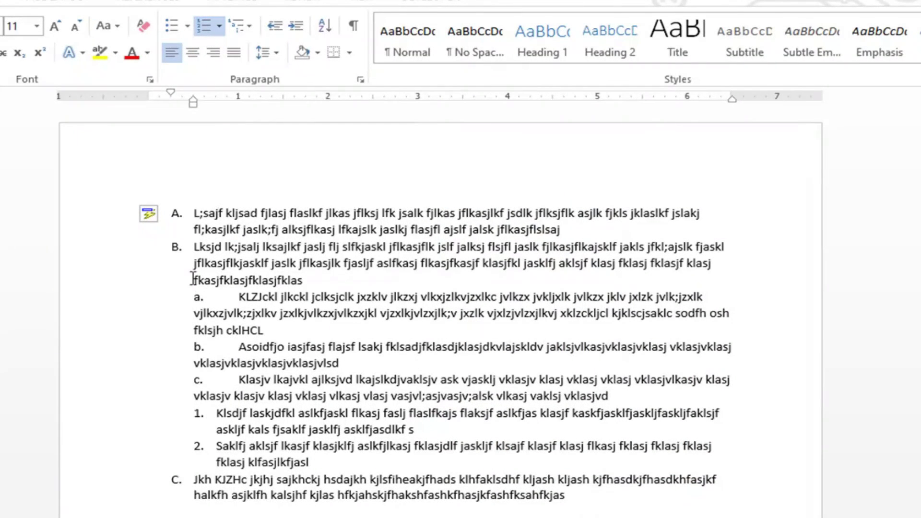
Step: Try a 1" text indent for level 1 of the multilevel list, and undo that change
{"action": "left_click", "coordinate": [251, 25]}
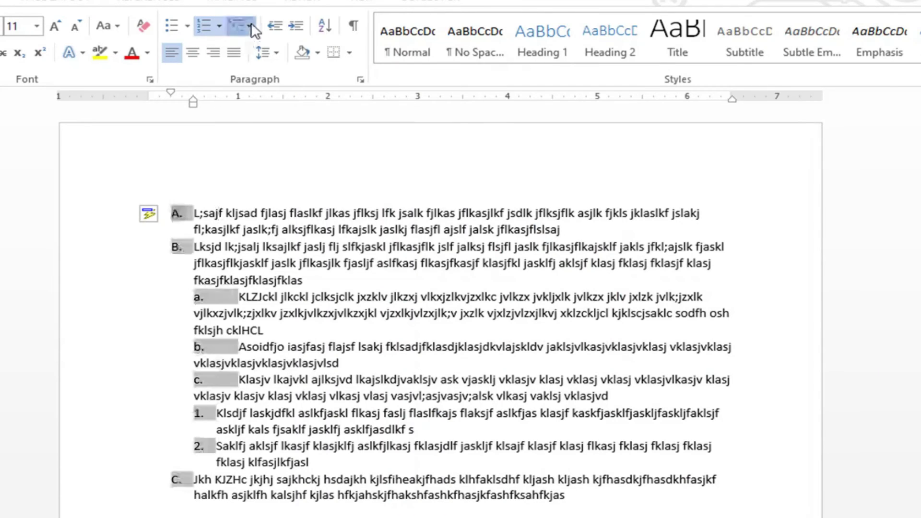
{"action": "left_click", "coordinate": [312, 512]}
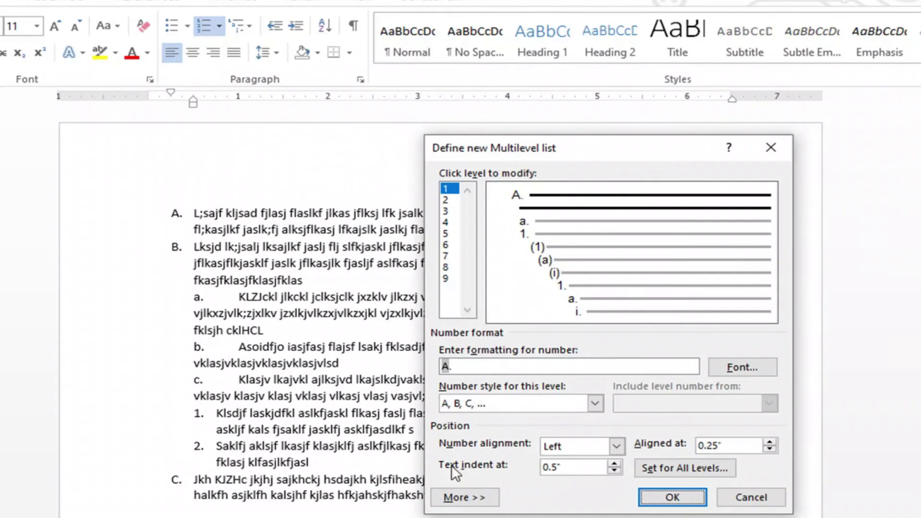
{"action": "left_click", "coordinate": [616, 464]}
{"action": "left_click", "coordinate": [616, 464]}
{"action": "left_click", "coordinate": [616, 464]}
{"action": "left_click", "coordinate": [615, 463]}
{"action": "left_click", "coordinate": [615, 464]}
{"action": "left_click", "coordinate": [616, 464]}
{"action": "left_click", "coordinate": [615, 463]}
{"action": "left_click", "coordinate": [615, 463]}
{"action": "left_click", "coordinate": [616, 464]}
{"action": "left_click", "coordinate": [615, 463]}
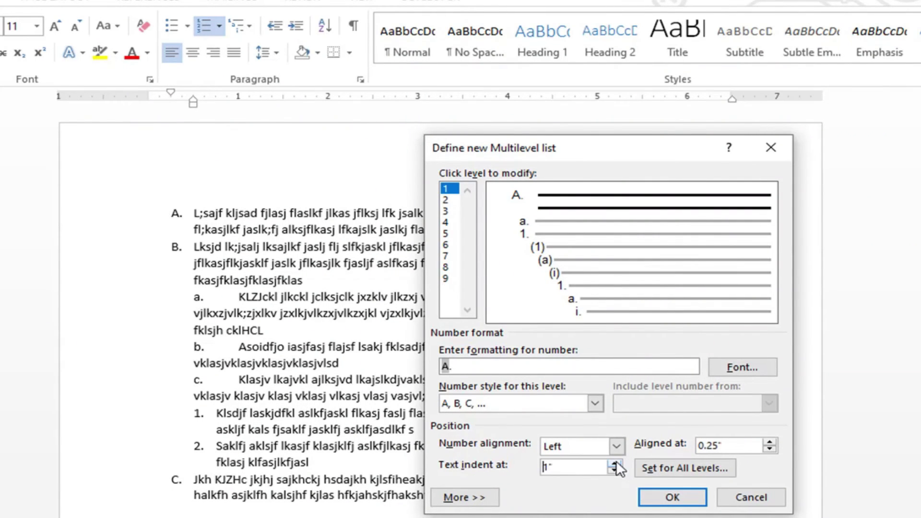
{"action": "left_click", "coordinate": [657, 497]}
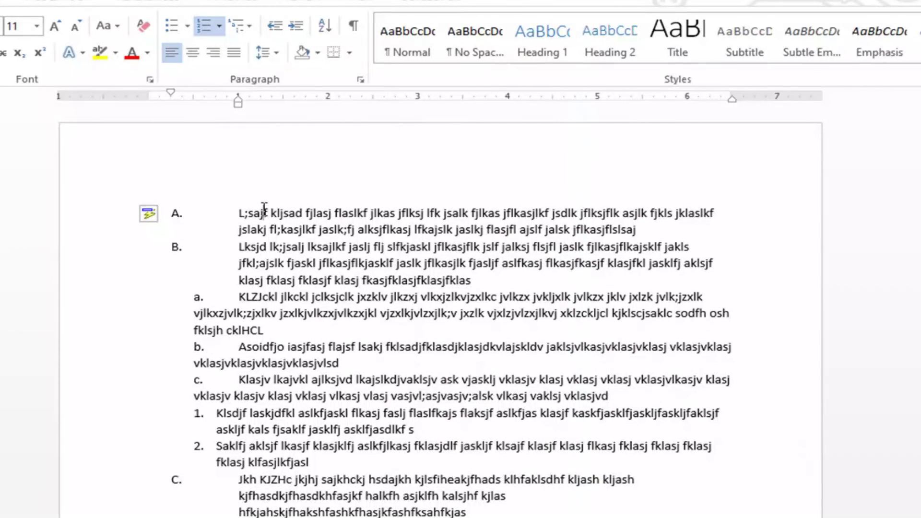
{"action": "key", "text": "ctrl+z"}
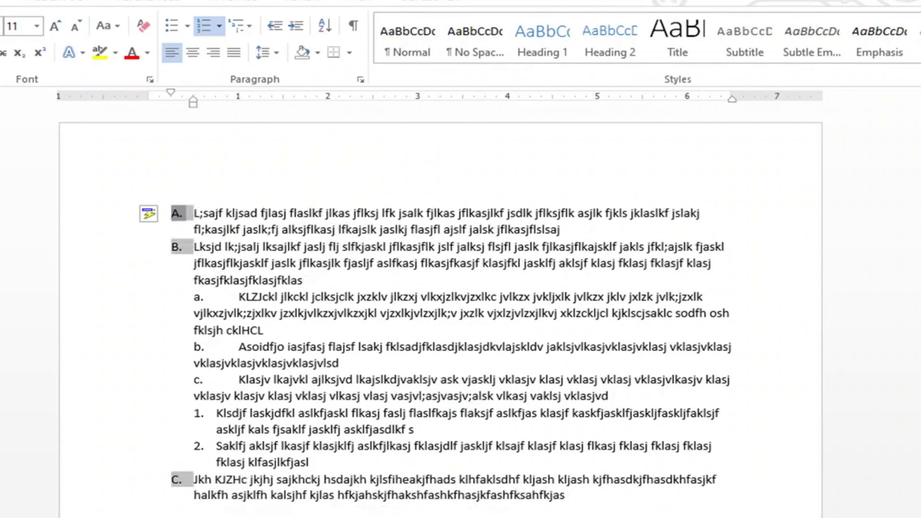
Step: Set the text indent of level 2 in the multilevel list definition to 1"
{"action": "left_click", "coordinate": [254, 23]}
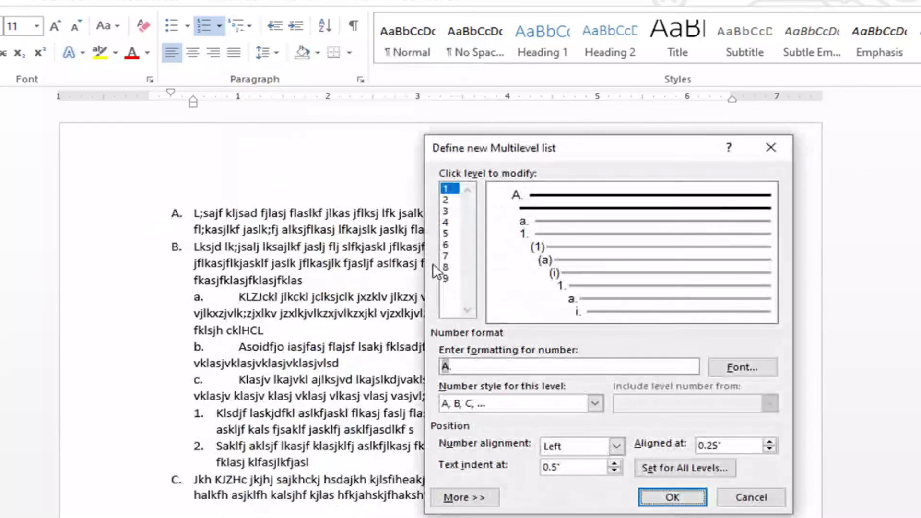
{"action": "left_click", "coordinate": [447, 200]}
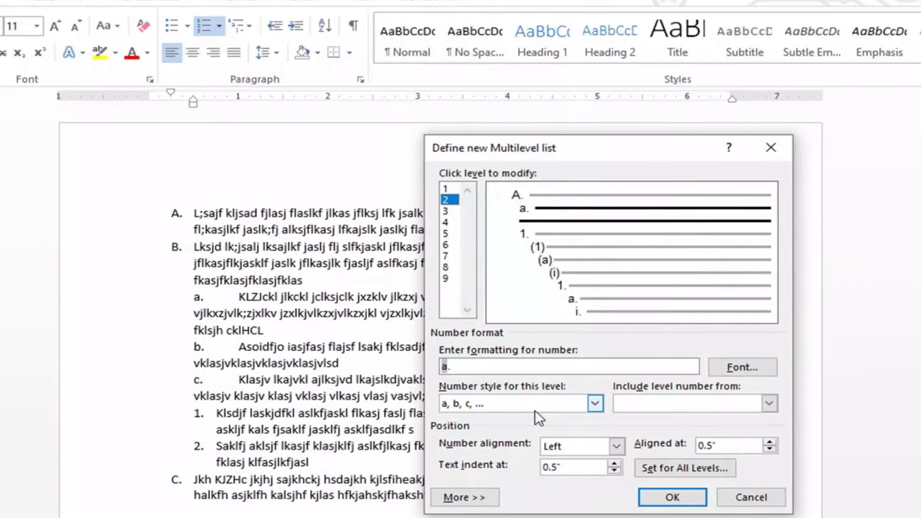
{"action": "left_click", "coordinate": [617, 463]}
{"action": "left_click", "coordinate": [616, 463]}
{"action": "left_click", "coordinate": [616, 463]}
{"action": "left_click", "coordinate": [616, 463]}
{"action": "left_click", "coordinate": [616, 464]}
{"action": "left_click", "coordinate": [664, 497]}
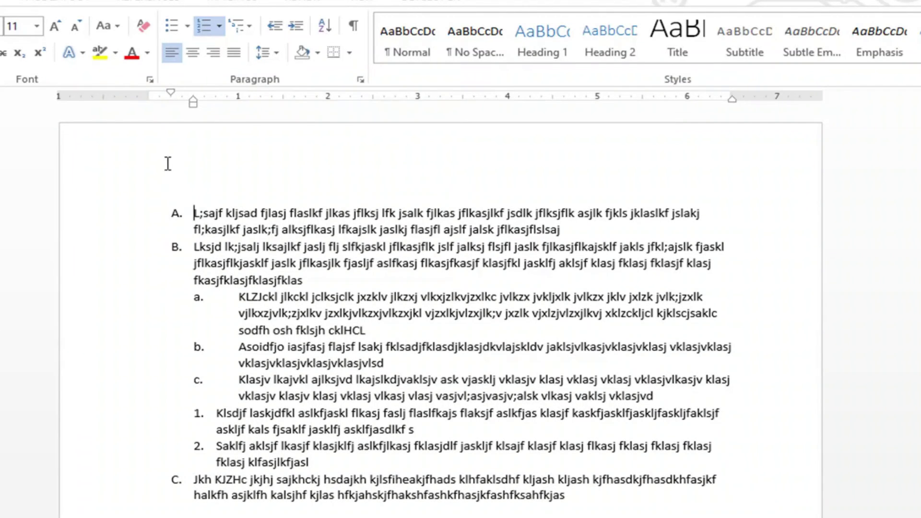
Step: Reduce the text indent of level 2 in the multilevel list definition so its text sits closer to the letters
{"action": "left_click", "coordinate": [250, 27]}
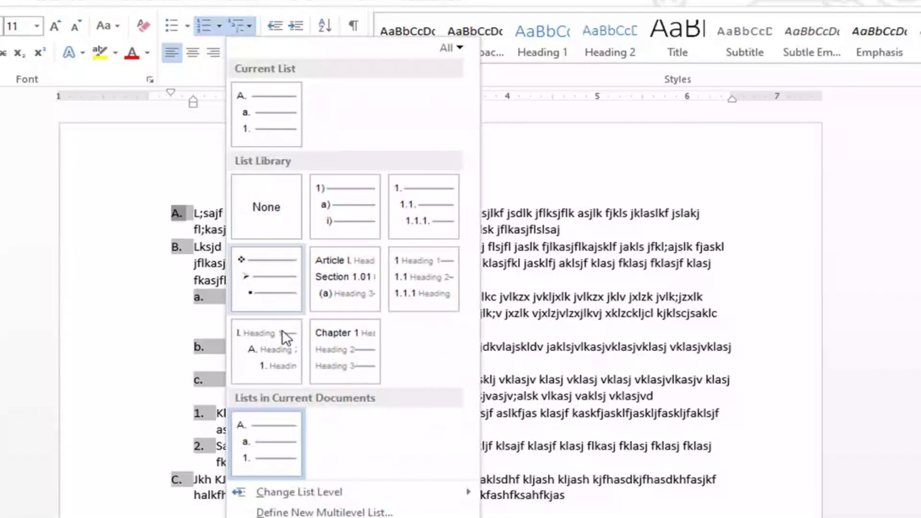
{"action": "left_click", "coordinate": [331, 512]}
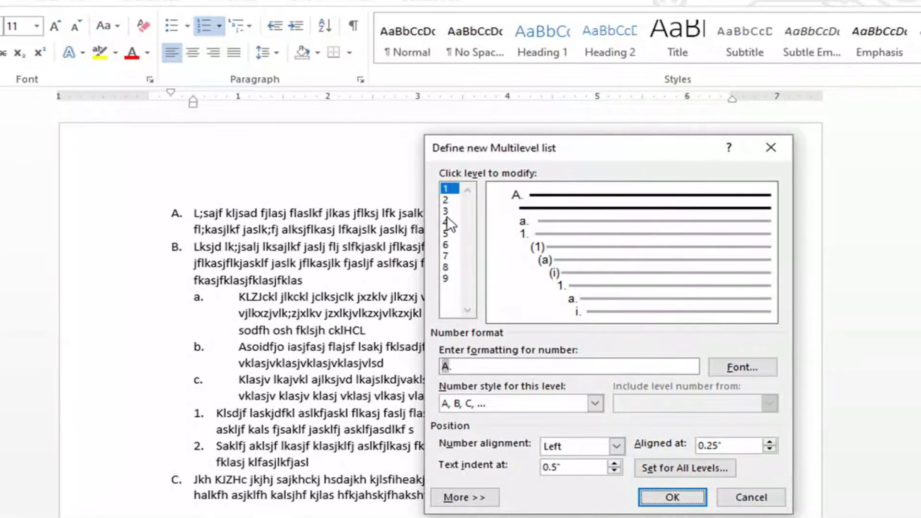
{"action": "left_click", "coordinate": [448, 200]}
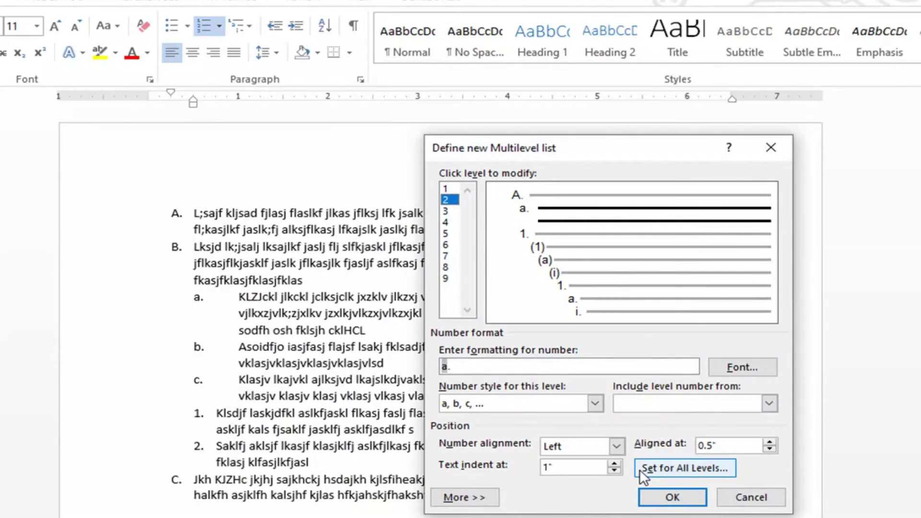
{"action": "left_click", "coordinate": [614, 470]}
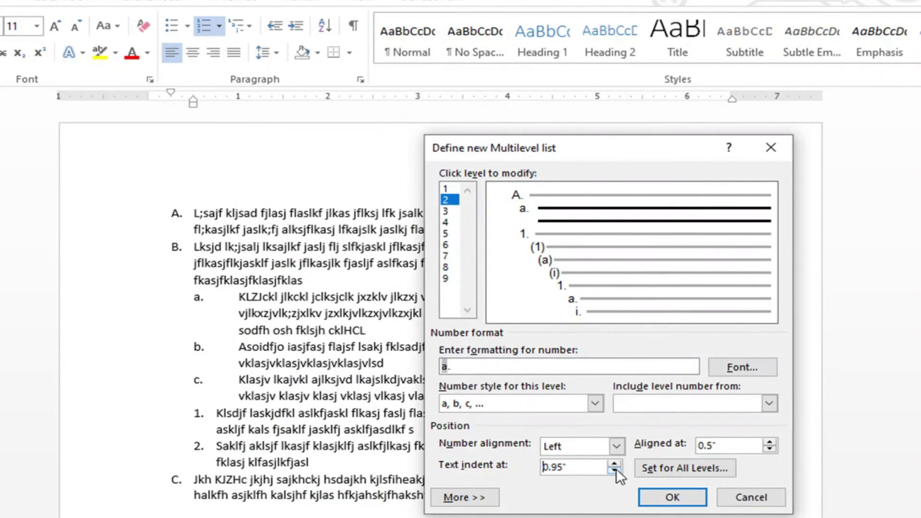
{"action": "left_click", "coordinate": [615, 471]}
{"action": "left_click", "coordinate": [615, 470]}
{"action": "left_click", "coordinate": [668, 499]}
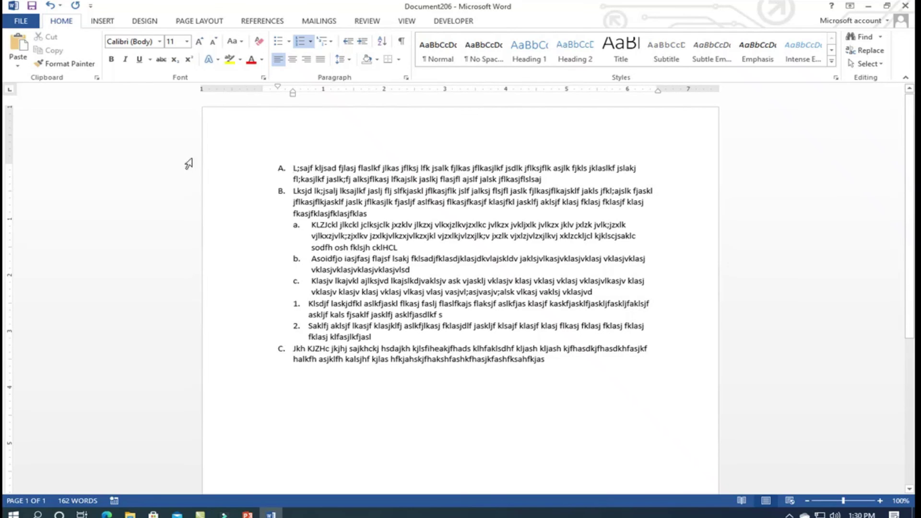
Step: Undo the recent alignment and indent changes to levels 1 and 2 of the multilevel list
{"action": "left_click", "coordinate": [50, 6]}
{"action": "left_click", "coordinate": [50, 7]}
{"action": "left_click", "coordinate": [50, 6]}
{"action": "left_click", "coordinate": [50, 6]}
{"action": "left_click", "coordinate": [50, 6]}
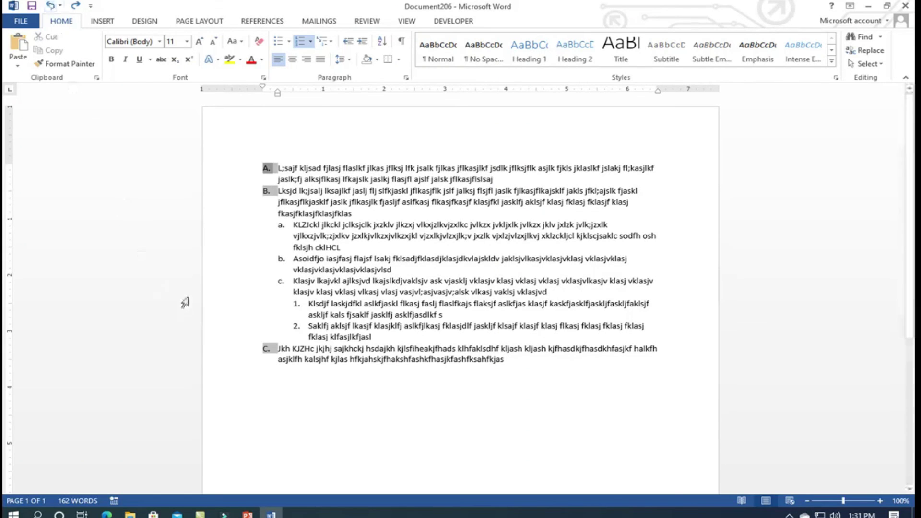
Step: Enter five first names in non-alphabetical order below the multilevel list, each on its own line
{"action": "left_click", "coordinate": [318, 376]}
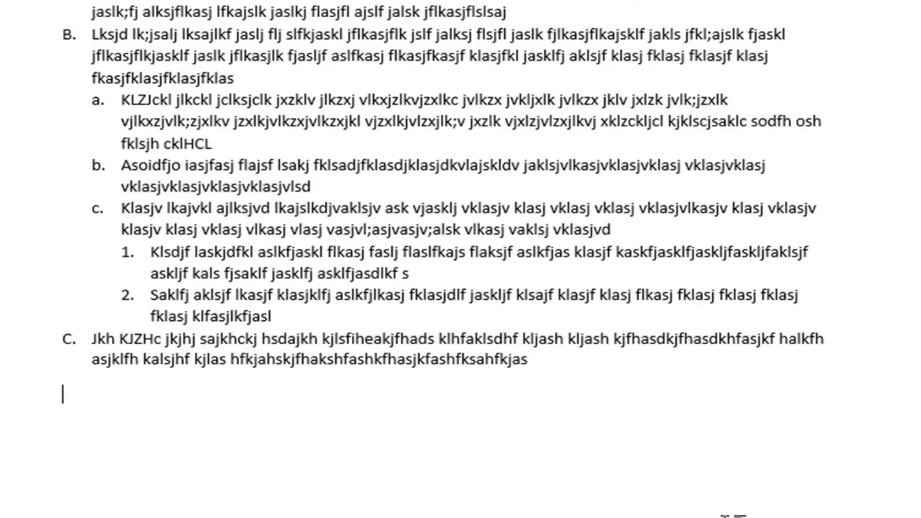
{"action": "type", "text": "Ali"}
{"action": "key", "text": "Return"}
{"action": "type", "text": "Ceni"}
{"action": "key", "text": "Return"}
{"action": "type", "text": "Budi"}
{"action": "key", "text": "Return"}
{"action": "type", "text": "Eko"}
{"action": "key", "text": "Return"}
{"action": "type", "text": "Deni"}
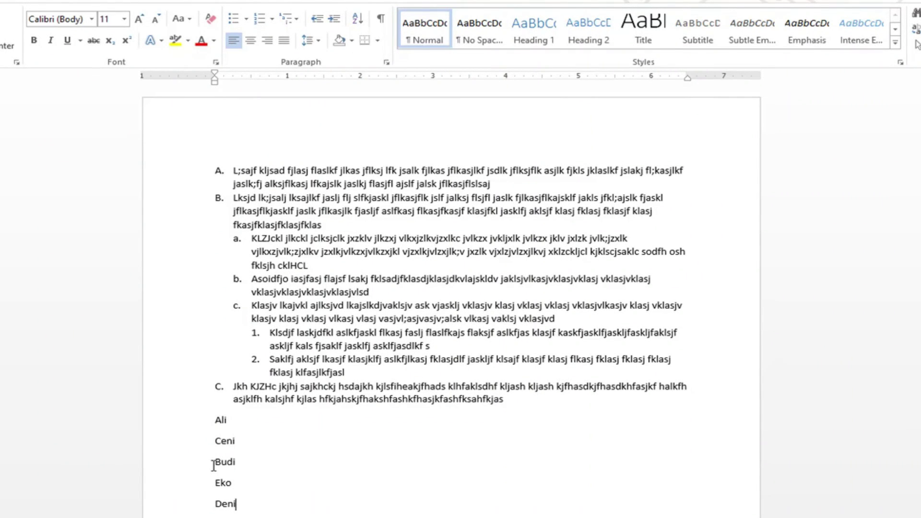
Step: Sort the five names below the list by paragraph as text in ascending order, with no header row
{"action": "left_click_drag", "start_coordinate": [217, 422], "coordinate": [240, 504]}
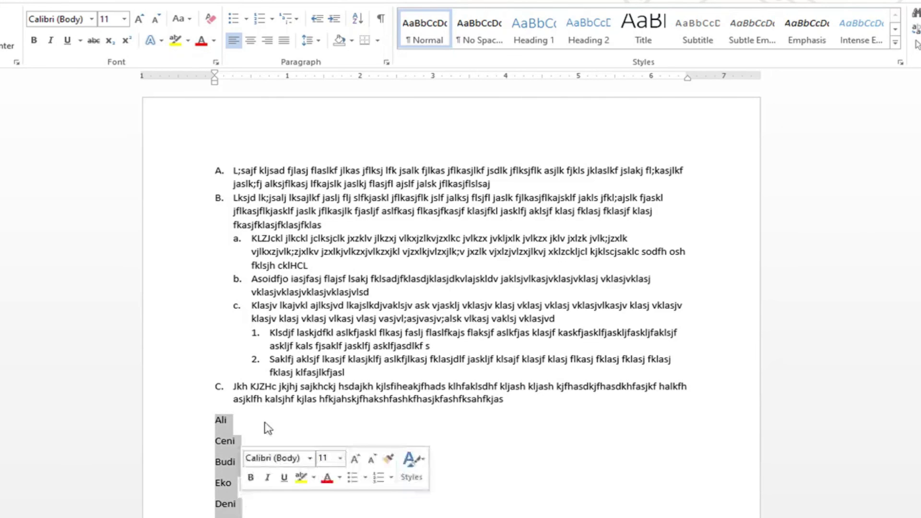
{"action": "left_click", "coordinate": [359, 20]}
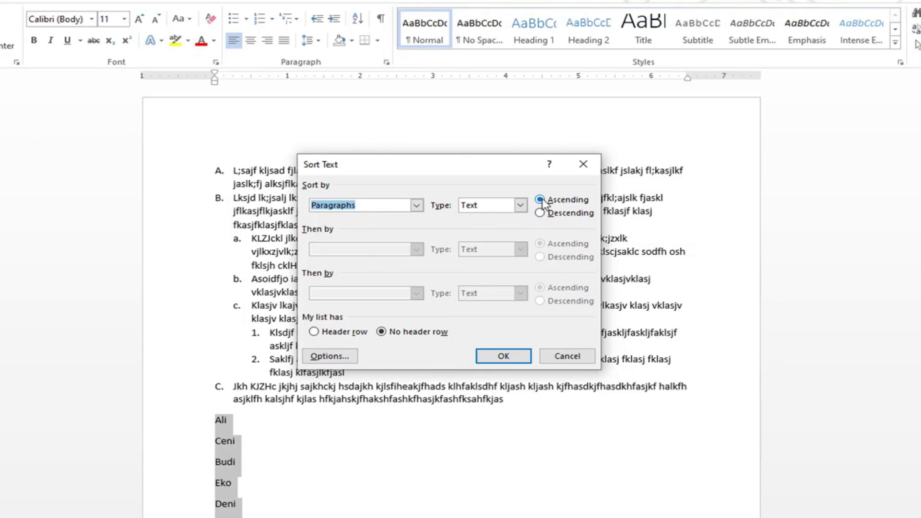
{"action": "left_click", "coordinate": [504, 357]}
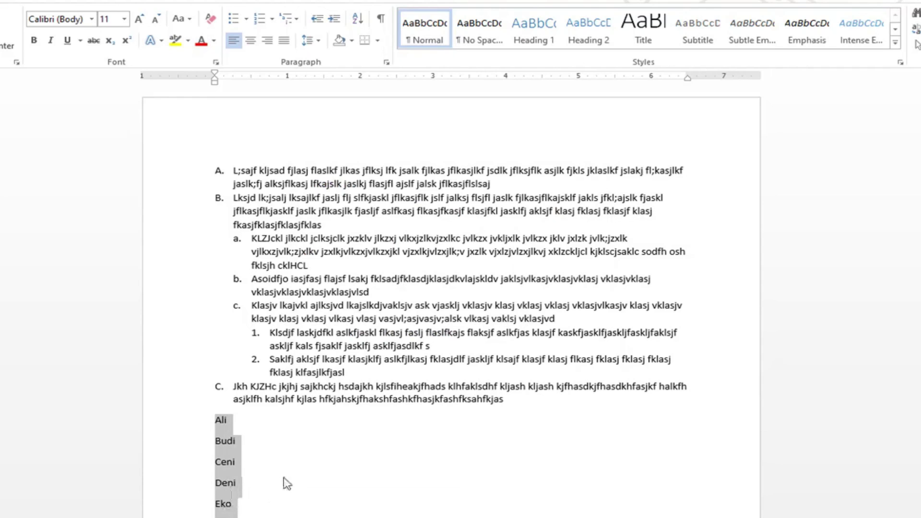
Step: Sort the selected names by paragraph as text in descending order
{"action": "left_click", "coordinate": [362, 29]}
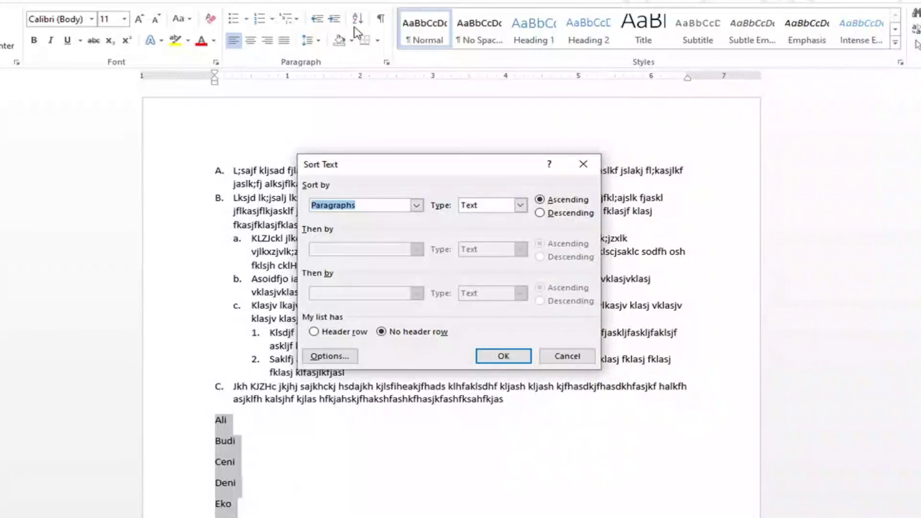
{"action": "left_click", "coordinate": [540, 212]}
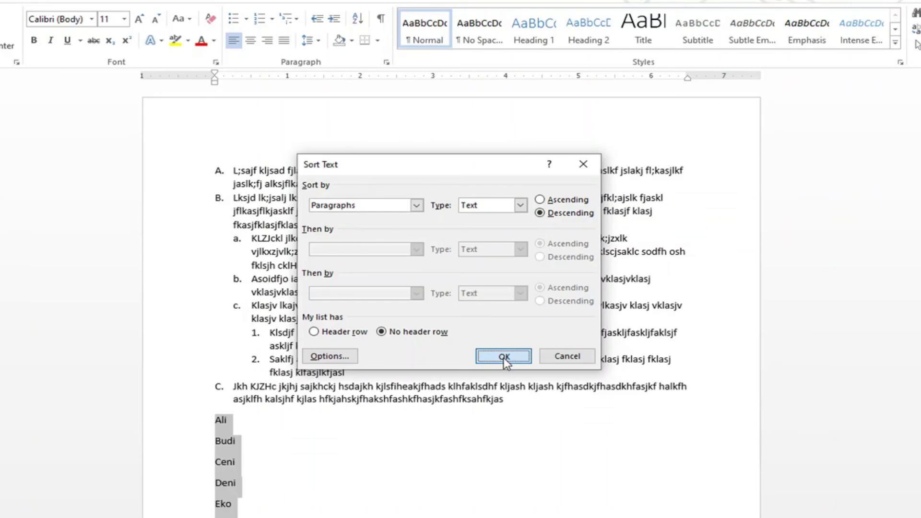
{"action": "left_click", "coordinate": [504, 358]}
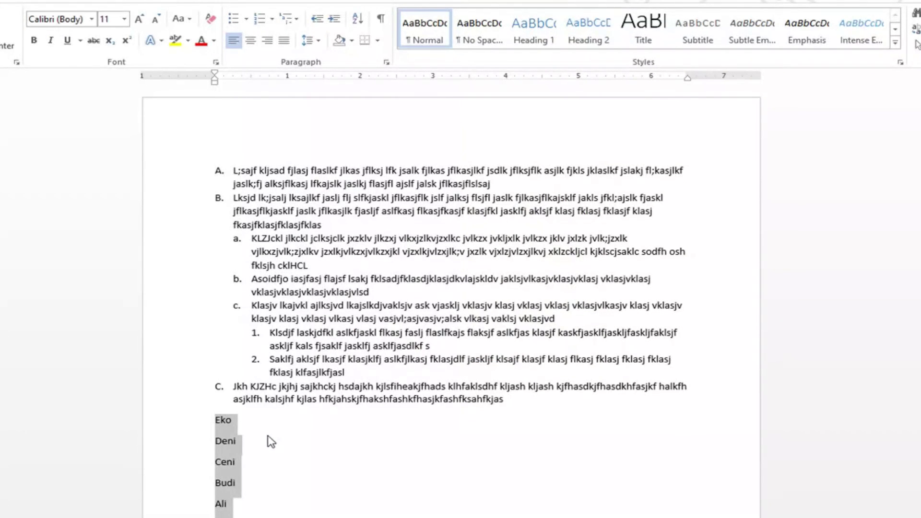